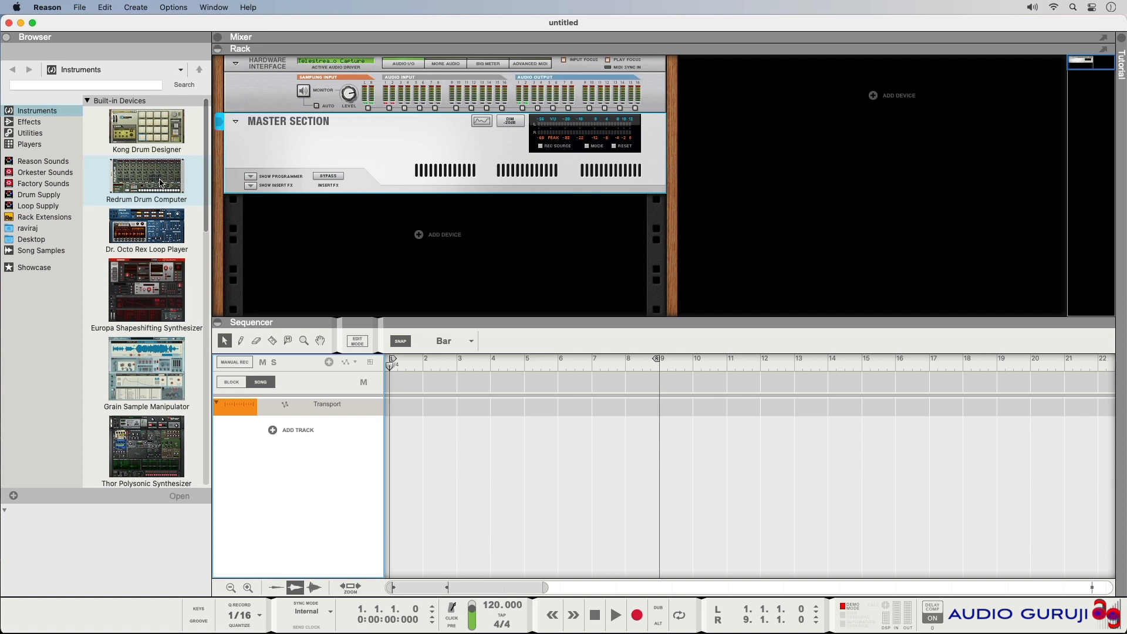
Step: Add a Redrum Drum Computer to the rack below the Master Section and collapse the sequencer area
{"action": "left_click_drag", "start_coordinate": [161, 183], "coordinate": [320, 235]}
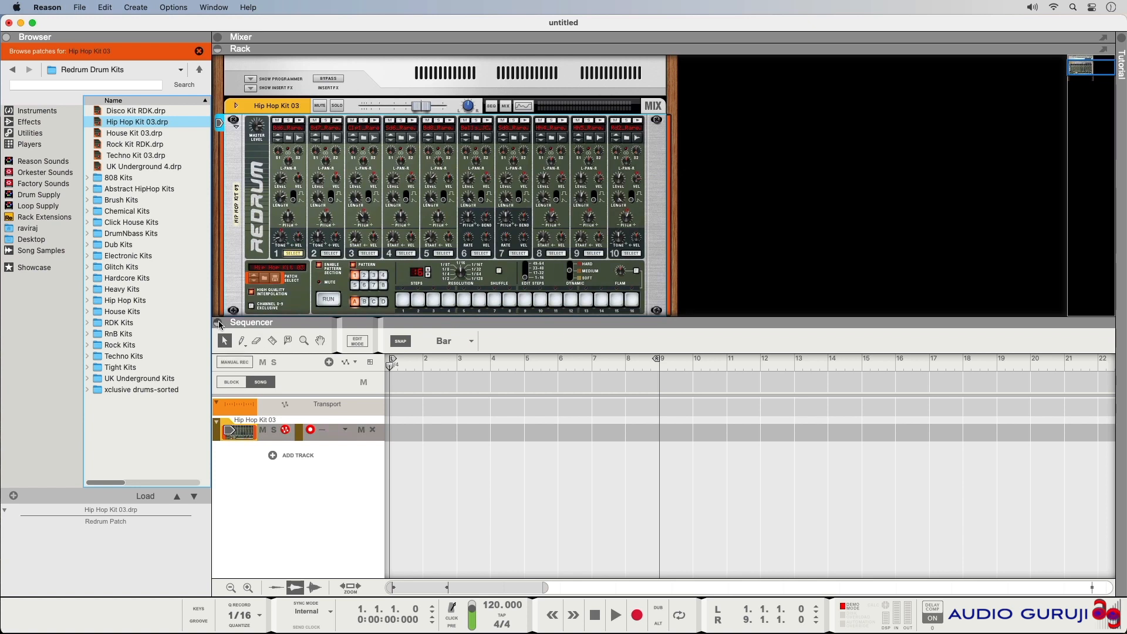
{"action": "left_click", "coordinate": [218, 323]}
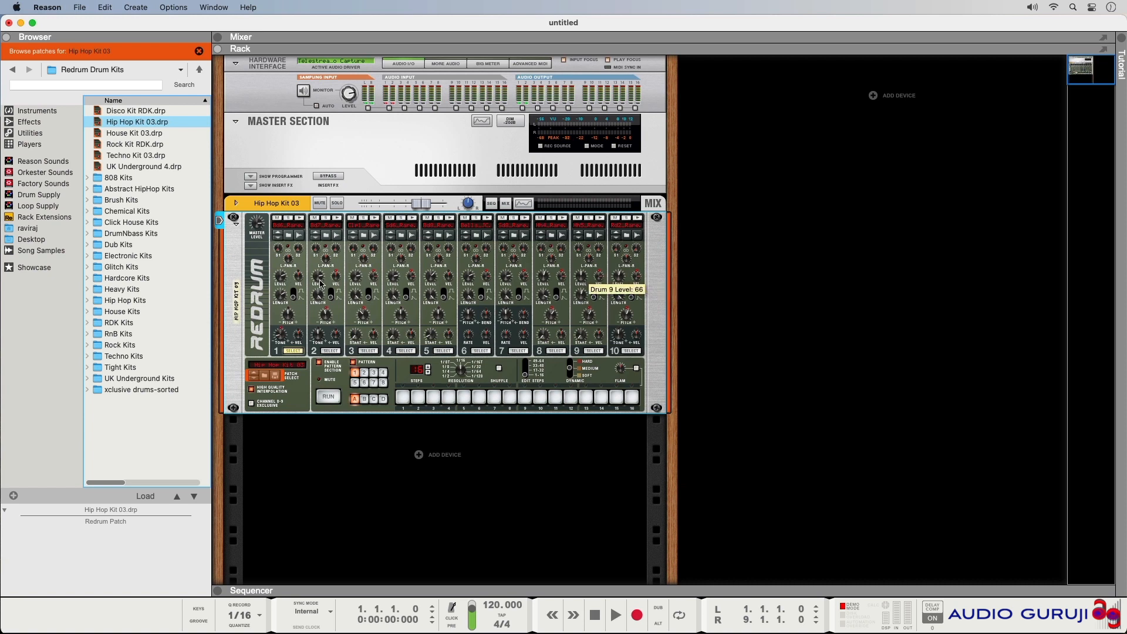
Step: Audition the Redrum's drum channels one after another across the Hip Hop Kit 03 kit
{"action": "left_click", "coordinate": [300, 221]}
{"action": "left_click", "coordinate": [337, 218]}
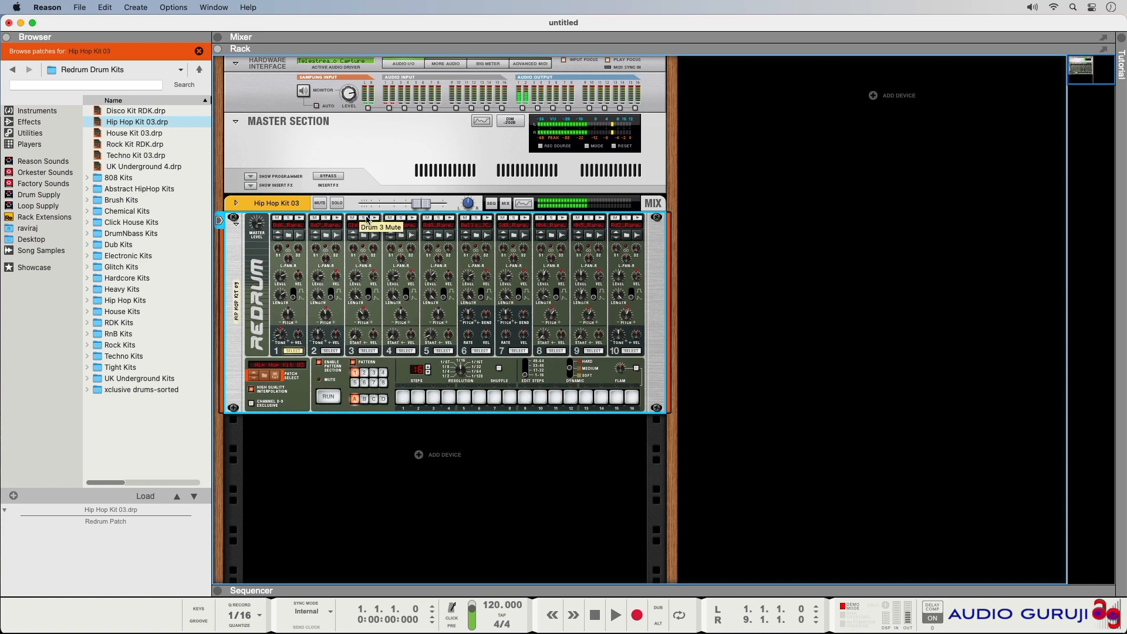
{"action": "left_click", "coordinate": [411, 219]}
{"action": "left_click", "coordinate": [449, 218]}
{"action": "left_click", "coordinate": [496, 221]}
{"action": "left_click", "coordinate": [530, 219]}
{"action": "left_click", "coordinate": [567, 219]}
{"action": "left_click", "coordinate": [600, 219]}
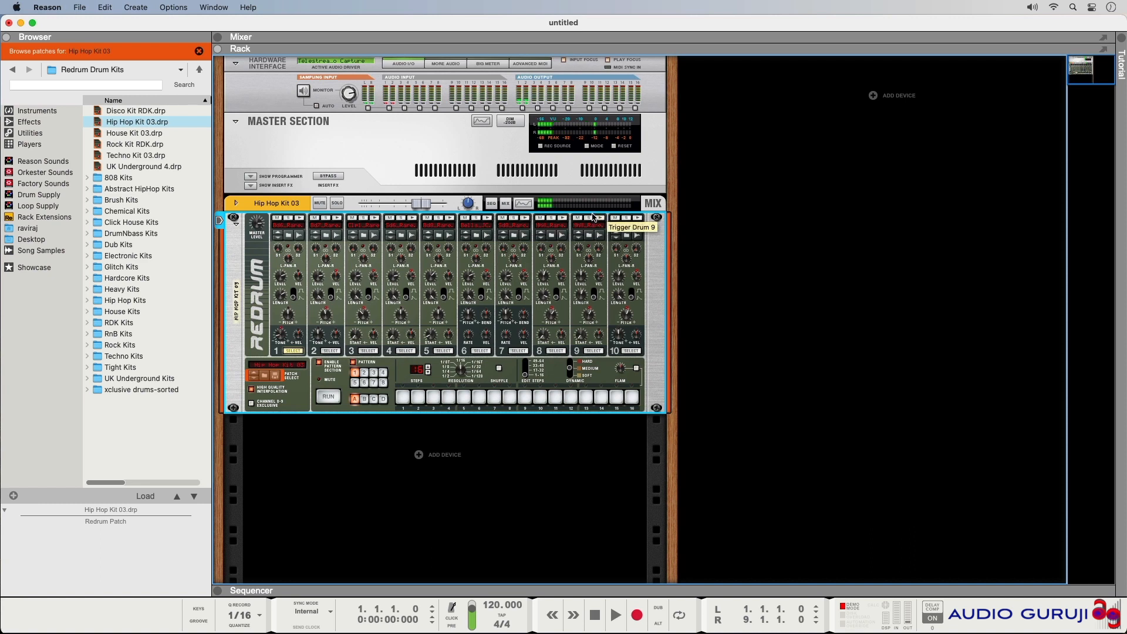
{"action": "left_click", "coordinate": [640, 219]}
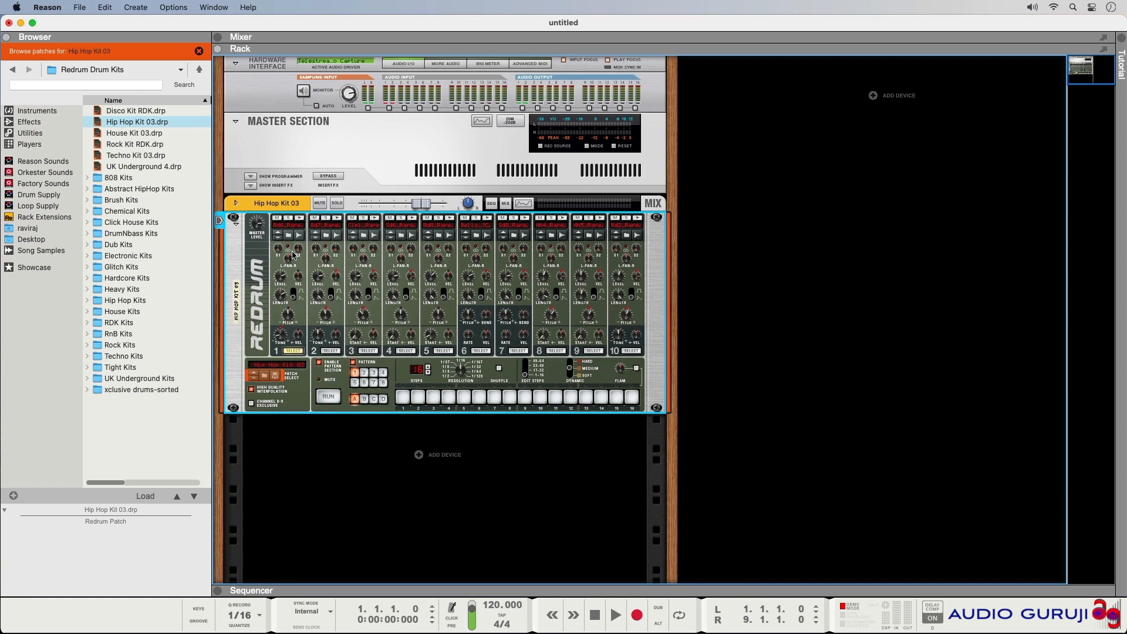
Step: Open the sample browser for drum 1, set the drum's pan to -64 and audition it
{"action": "left_click", "coordinate": [289, 237]}
{"action": "left_click", "coordinate": [290, 238]}
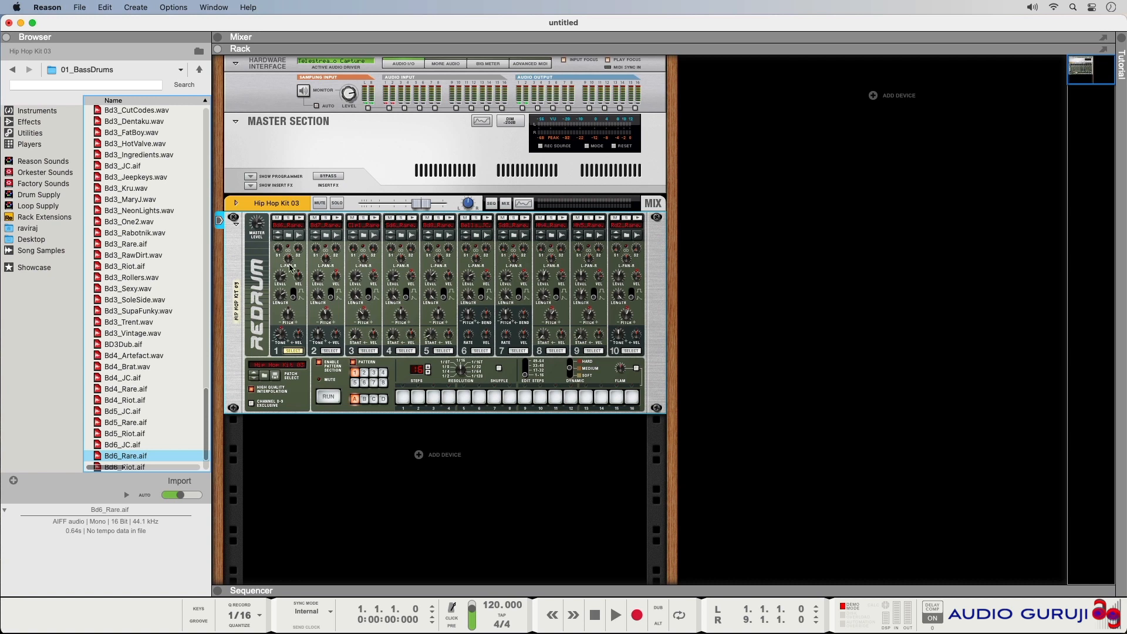
{"action": "left_click_drag", "start_coordinate": [288, 261], "coordinate": [288, 300]}
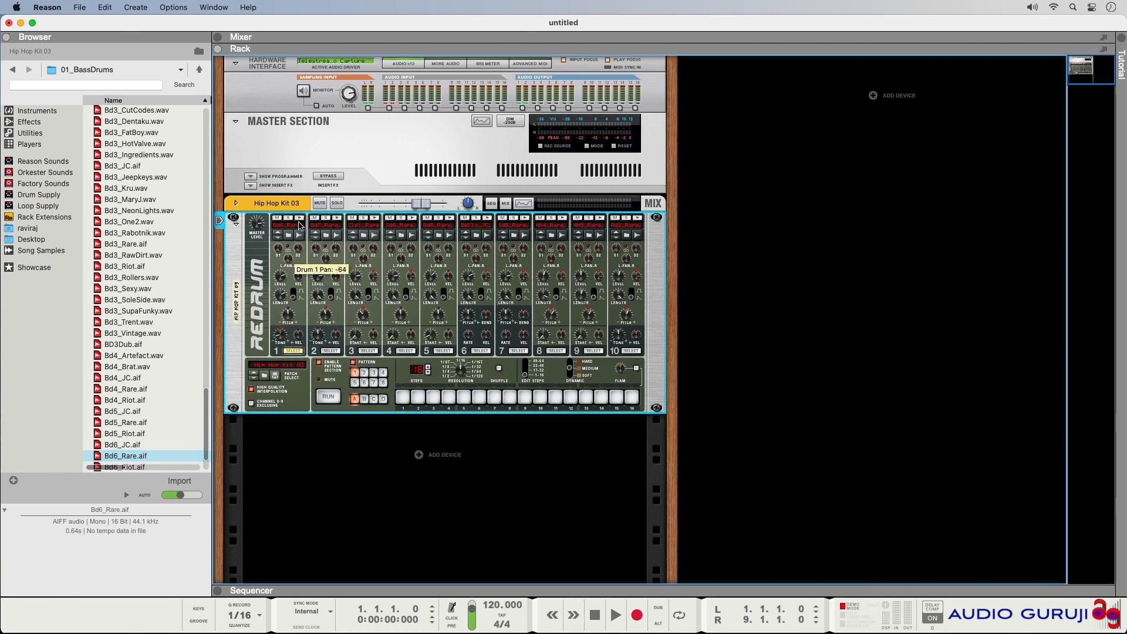
{"action": "left_click", "coordinate": [299, 217]}
{"action": "left_click", "coordinate": [300, 220]}
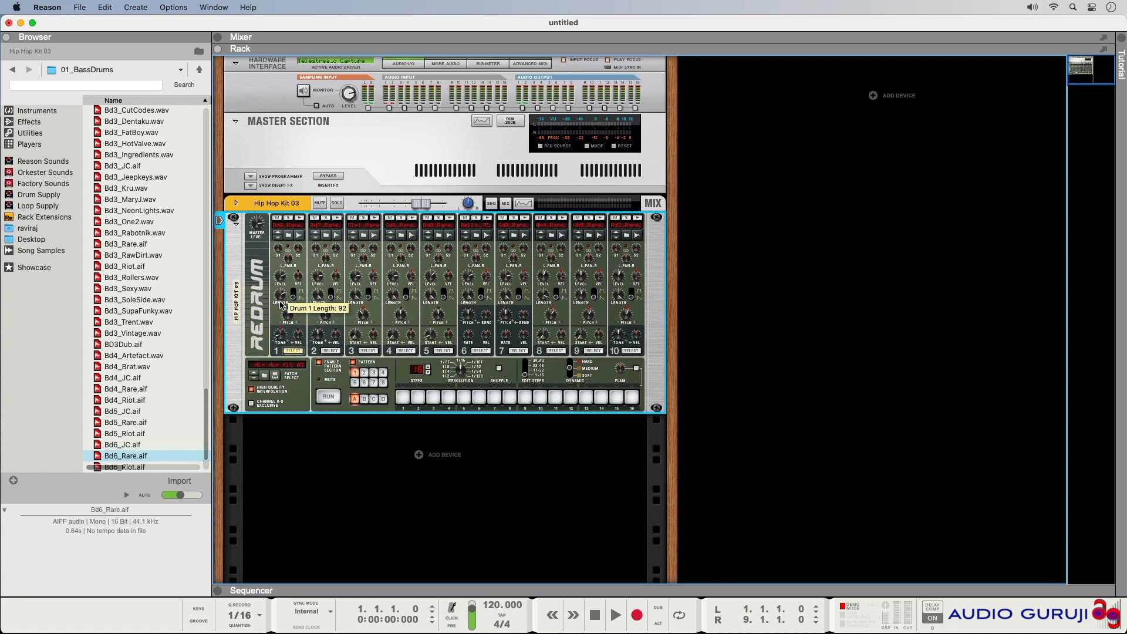
Step: Shorten drum 1's length to 20, auditioning the drum between adjustments
{"action": "left_click_drag", "start_coordinate": [280, 303], "coordinate": [285, 314]}
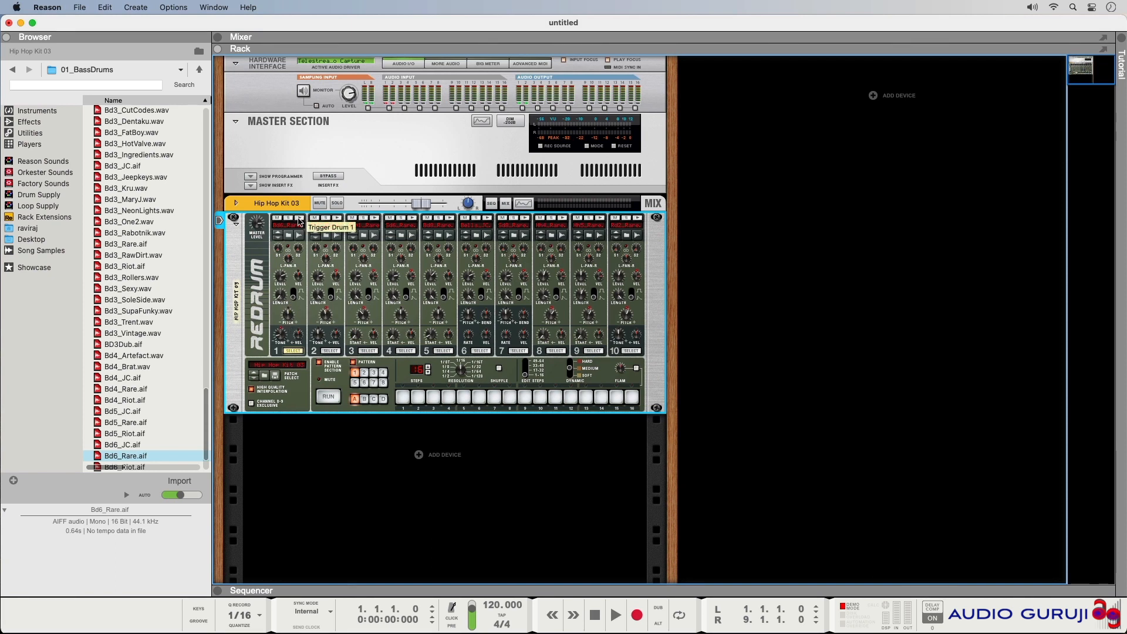
{"action": "left_click", "coordinate": [299, 220]}
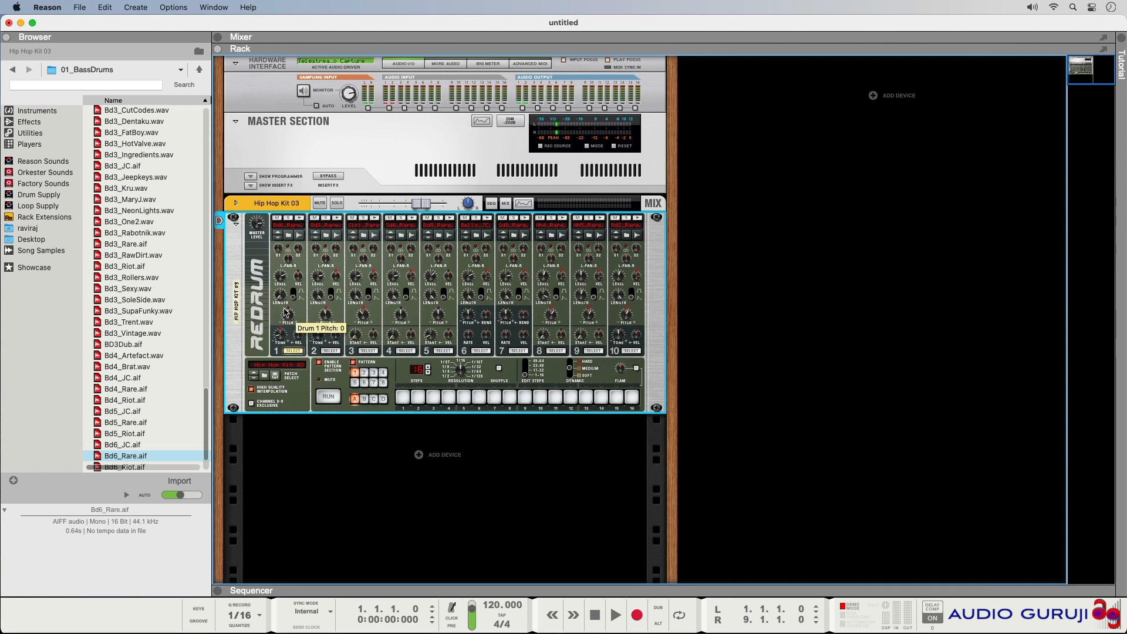
{"action": "left_click", "coordinate": [300, 220]}
{"action": "left_click", "coordinate": [300, 219]}
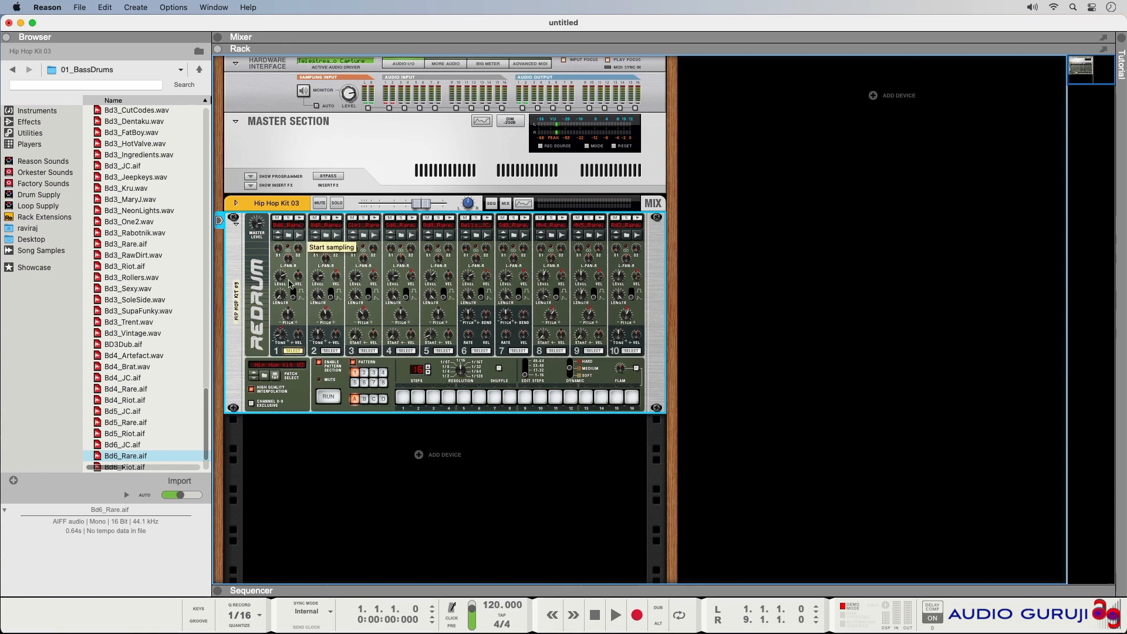
{"action": "left_click_drag", "start_coordinate": [280, 296], "coordinate": [280, 292]}
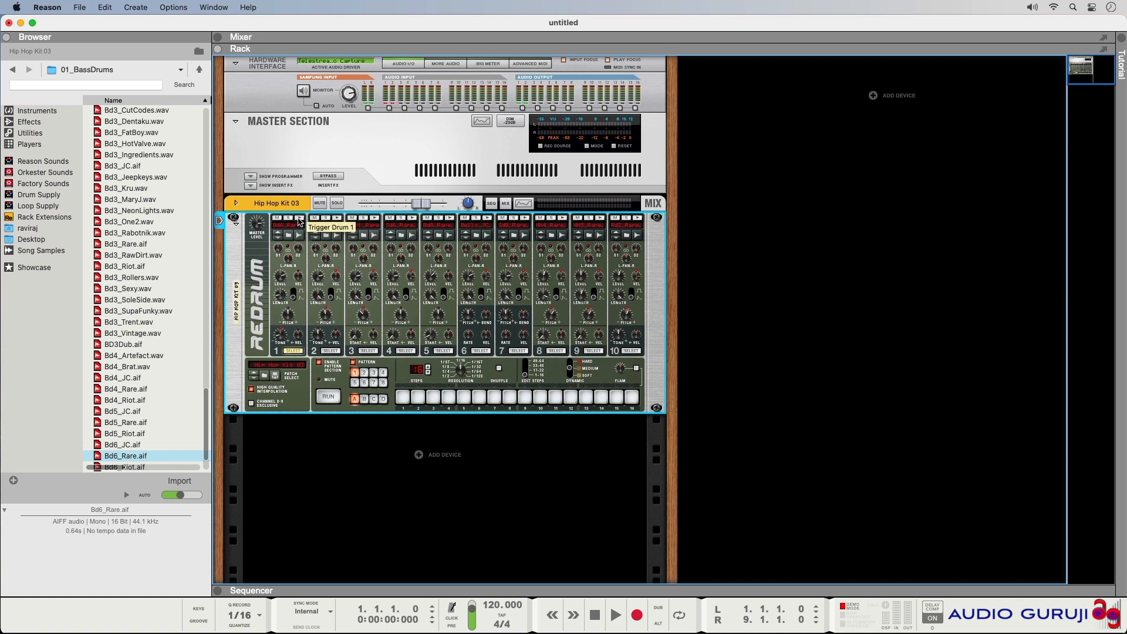
{"action": "left_click", "coordinate": [298, 221]}
{"action": "left_click", "coordinate": [299, 220]}
{"action": "left_click", "coordinate": [299, 221]}
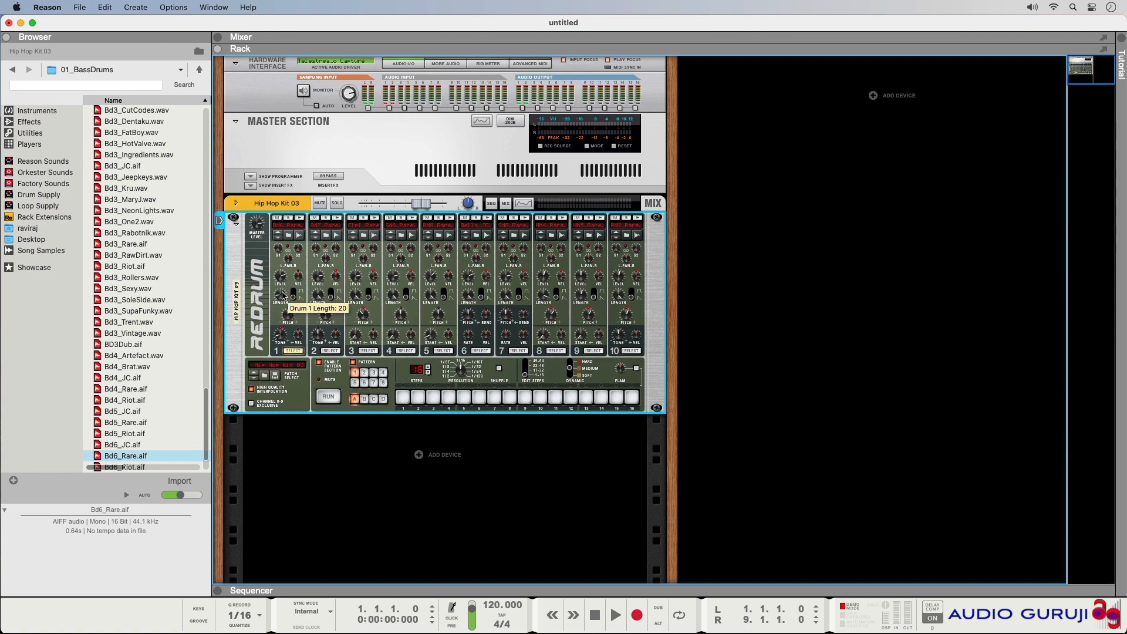
{"action": "left_click", "coordinate": [302, 219]}
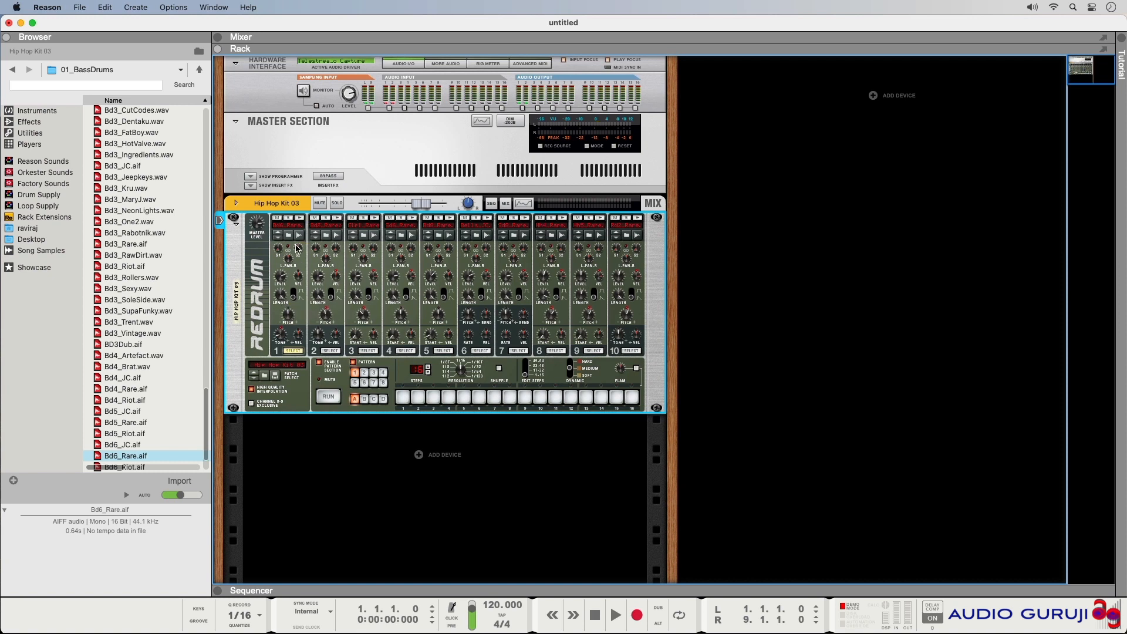
{"action": "left_click", "coordinate": [300, 219]}
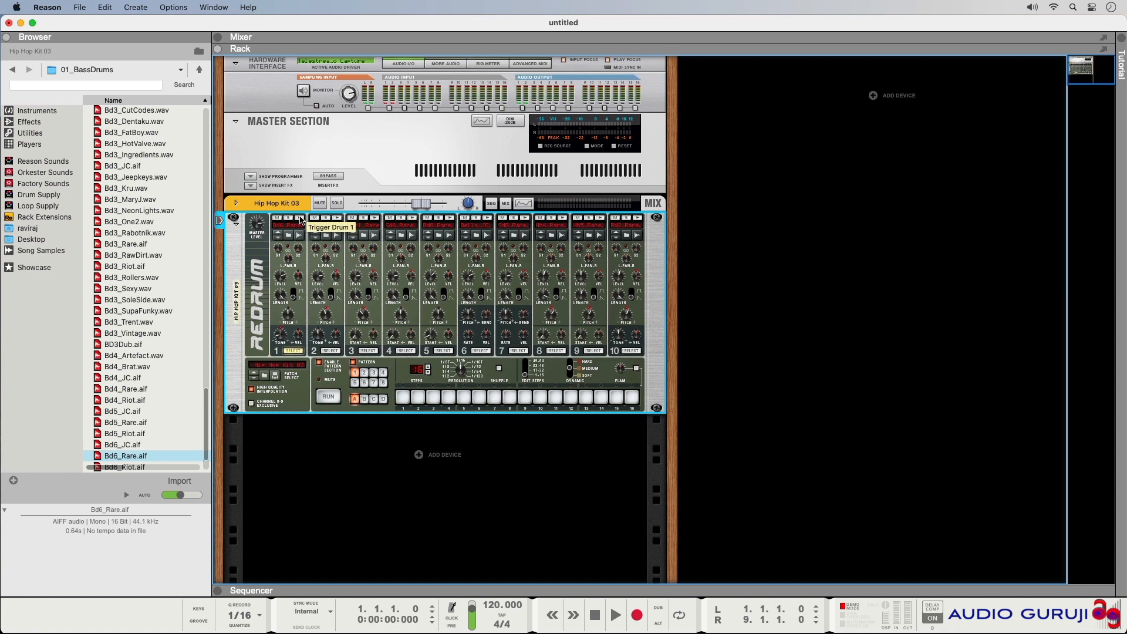
Step: Switch drum 1's Decay/Gate mode to 0 and audition the drum repeatedly
{"action": "left_click", "coordinate": [294, 300]}
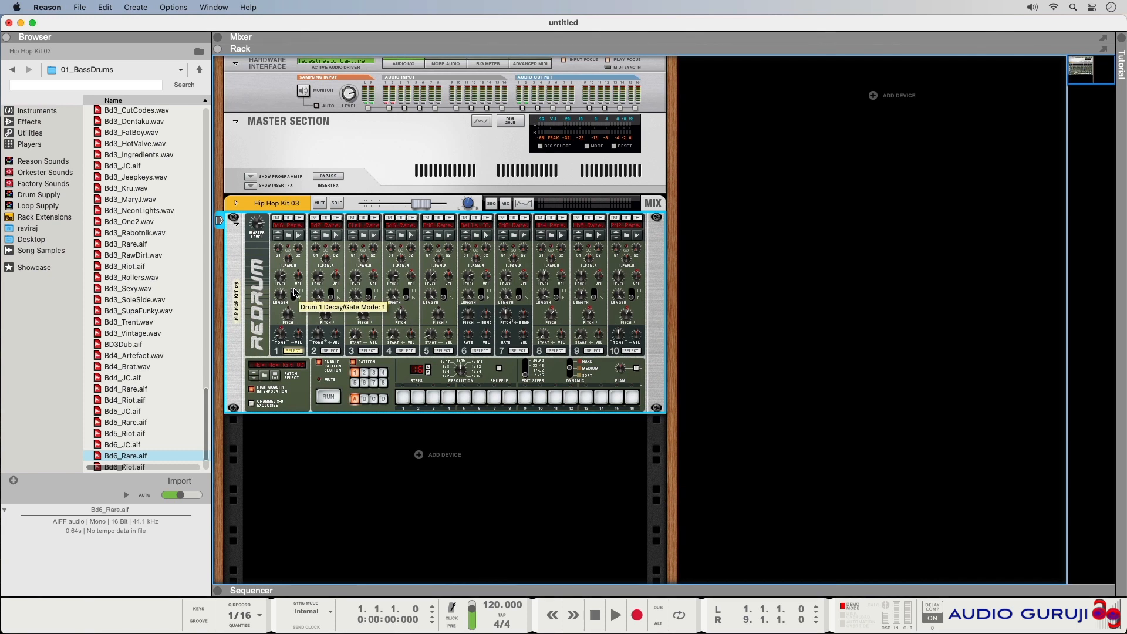
{"action": "left_click", "coordinate": [295, 298]}
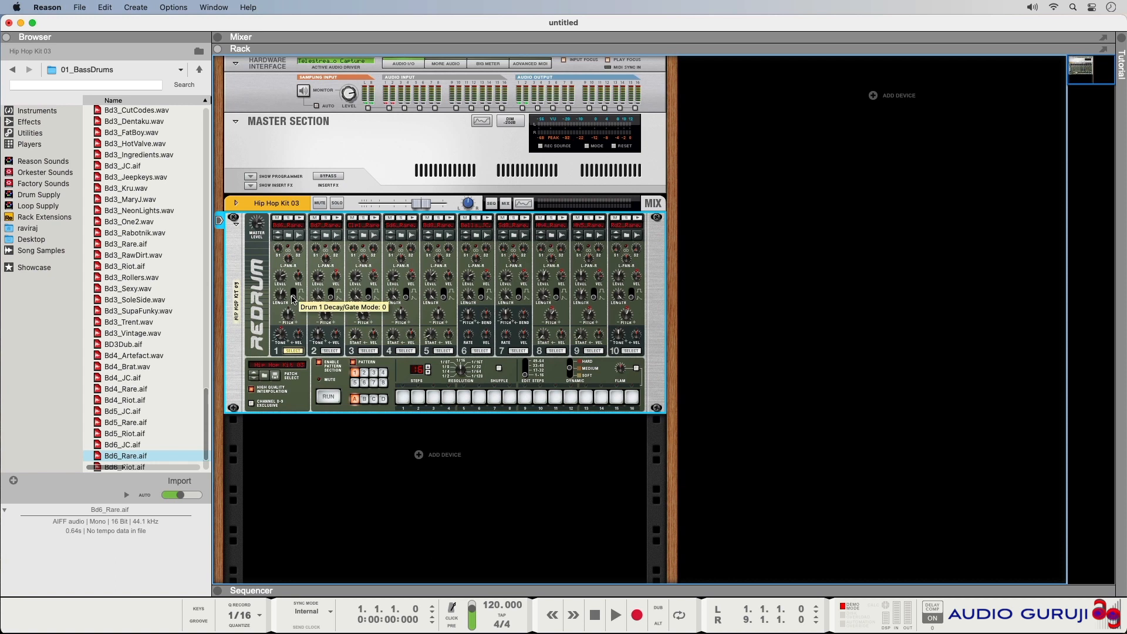
{"action": "left_click", "coordinate": [299, 218]}
{"action": "left_click", "coordinate": [300, 217]}
{"action": "left_click", "coordinate": [301, 219]}
{"action": "left_click", "coordinate": [300, 220]}
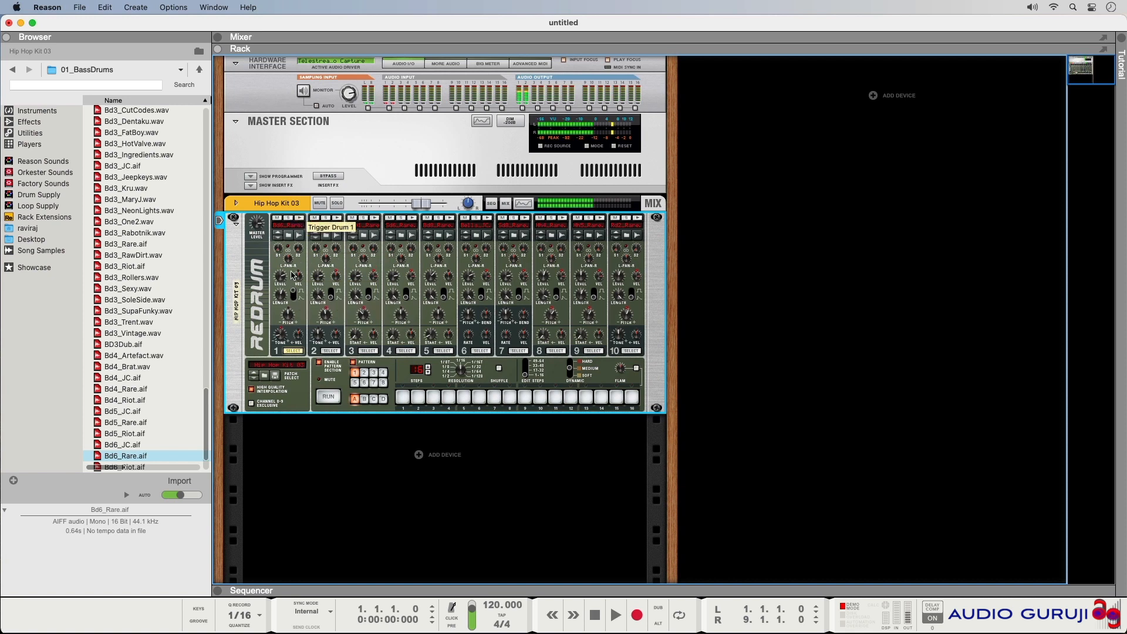
{"action": "left_click", "coordinate": [299, 218]}
{"action": "left_click", "coordinate": [299, 217]}
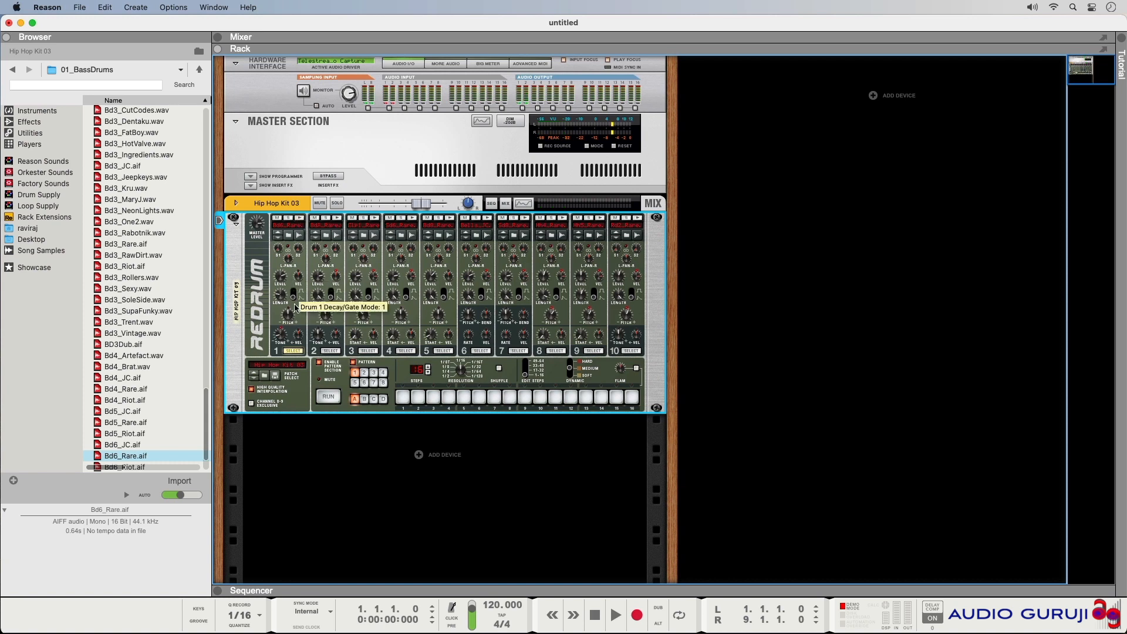
Step: Audition drum 1 repeatedly with its Decay/Gate mode at 1
{"action": "left_click", "coordinate": [300, 219]}
{"action": "left_click", "coordinate": [300, 219]}
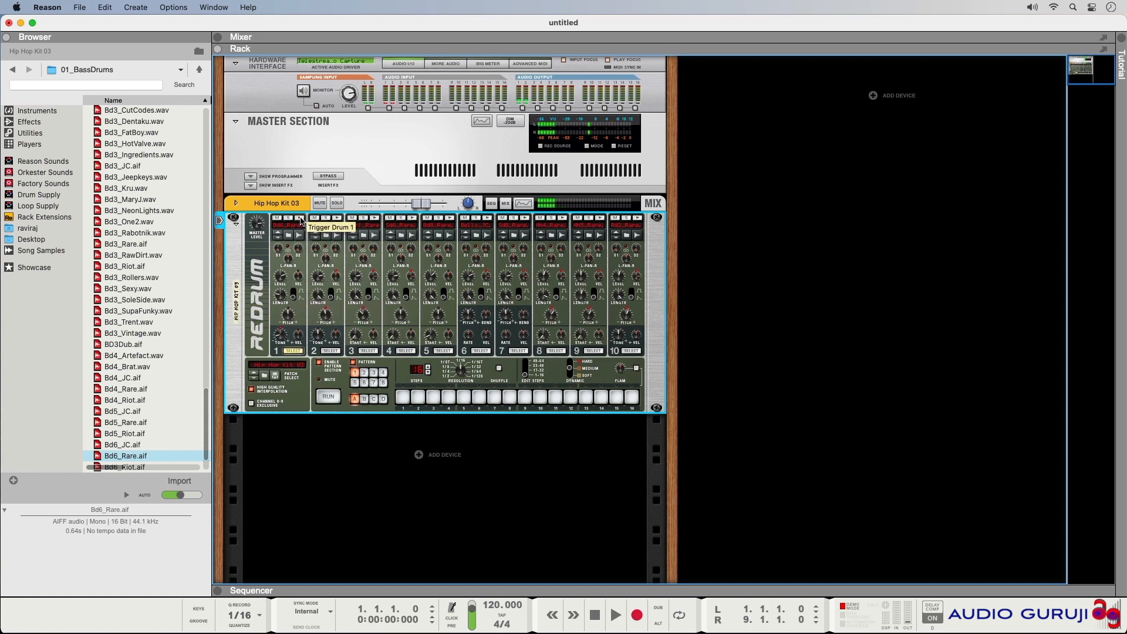
{"action": "left_click", "coordinate": [300, 219]}
{"action": "left_click", "coordinate": [300, 219]}
{"action": "left_click", "coordinate": [301, 220]}
{"action": "left_click", "coordinate": [301, 219]}
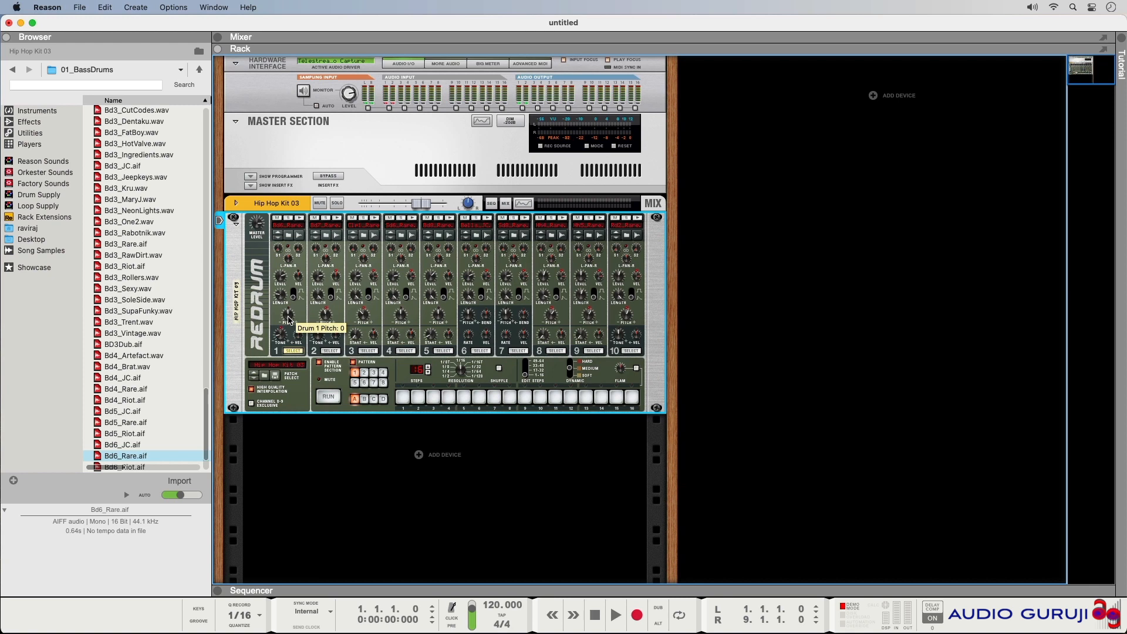
Step: Raise drum 1's pitch and audition the drum before and after the change
{"action": "left_click", "coordinate": [299, 220]}
{"action": "left_click", "coordinate": [300, 220]}
{"action": "left_click_drag", "start_coordinate": [288, 310], "coordinate": [289, 302]}
{"action": "left_click", "coordinate": [301, 220]}
{"action": "left_click", "coordinate": [300, 221]}
{"action": "left_click", "coordinate": [300, 220]}
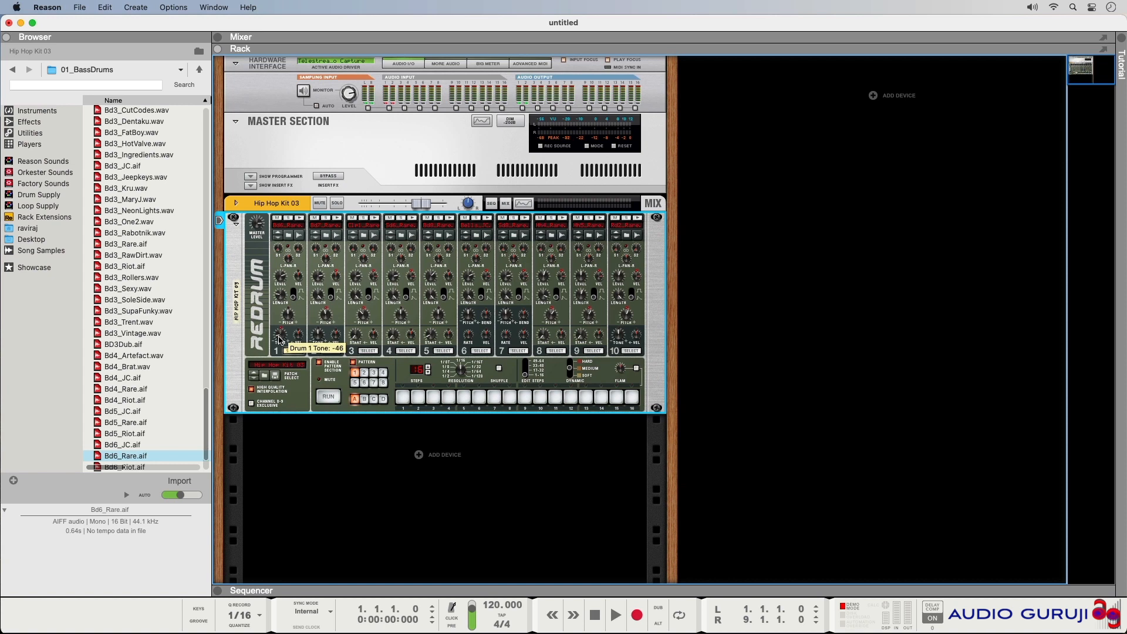
Step: Try drum 1's tone at -46, 0 and 63, auditioning each setting, and readjust the tone
{"action": "left_click", "coordinate": [299, 218]}
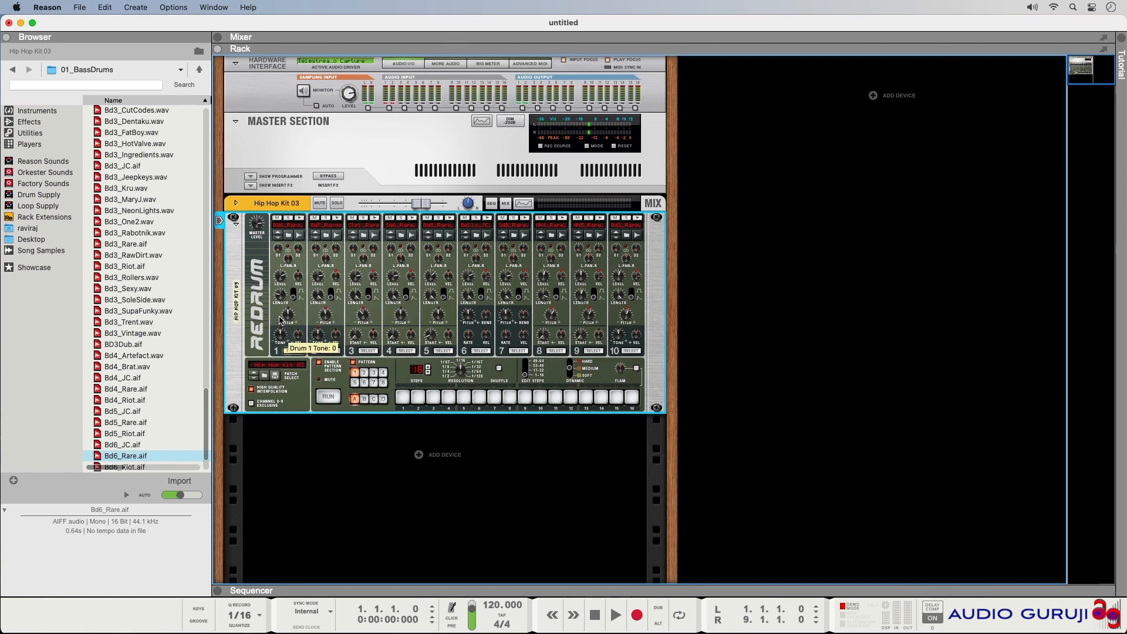
{"action": "left_click", "coordinate": [301, 219]}
{"action": "left_click", "coordinate": [301, 218]}
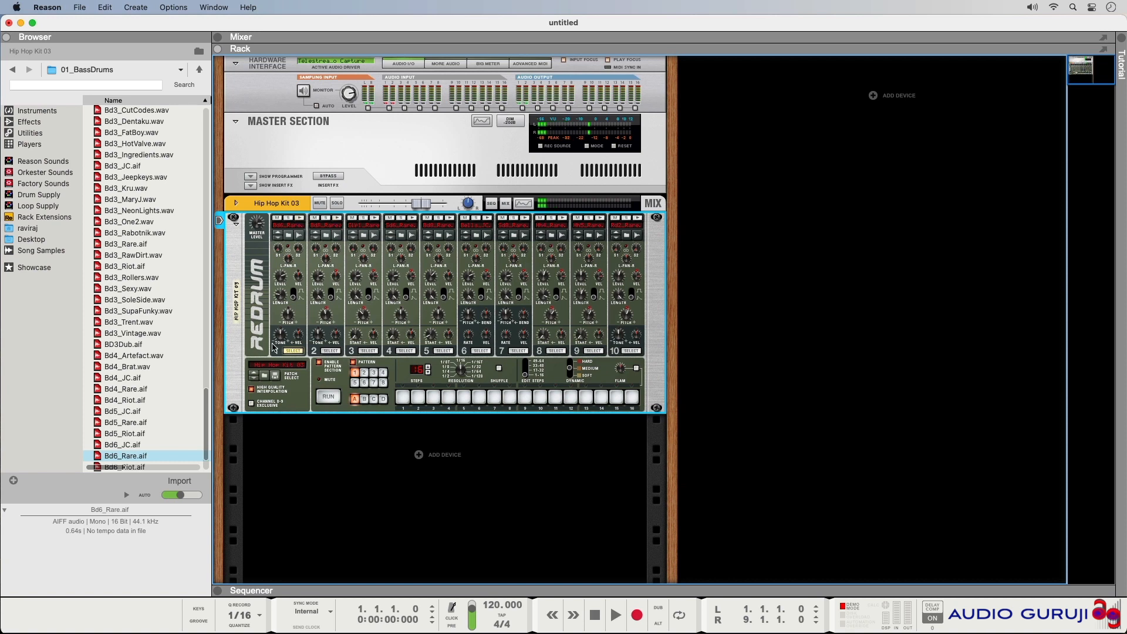
{"action": "left_click", "coordinate": [299, 219]}
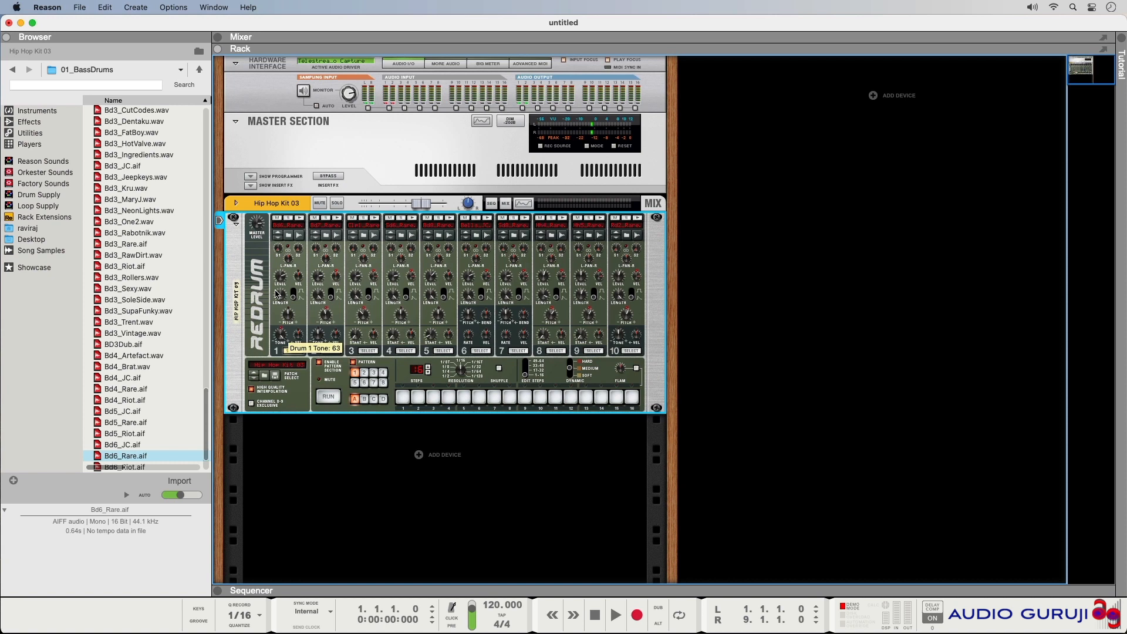
{"action": "left_click", "coordinate": [300, 220]}
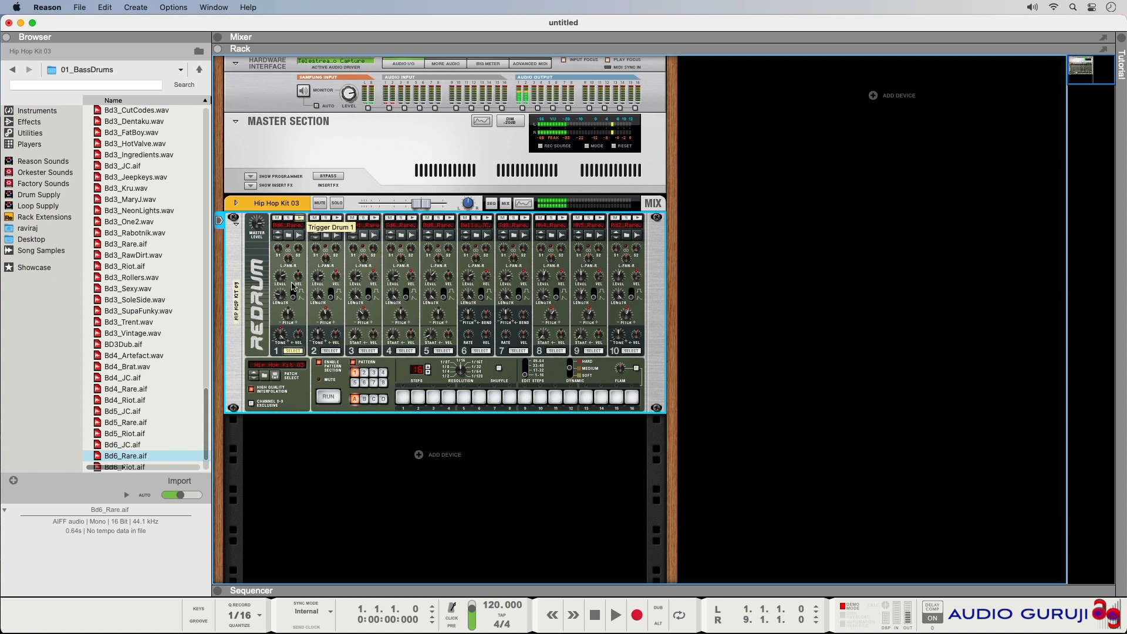
{"action": "left_click_drag", "start_coordinate": [283, 343], "coordinate": [283, 341]}
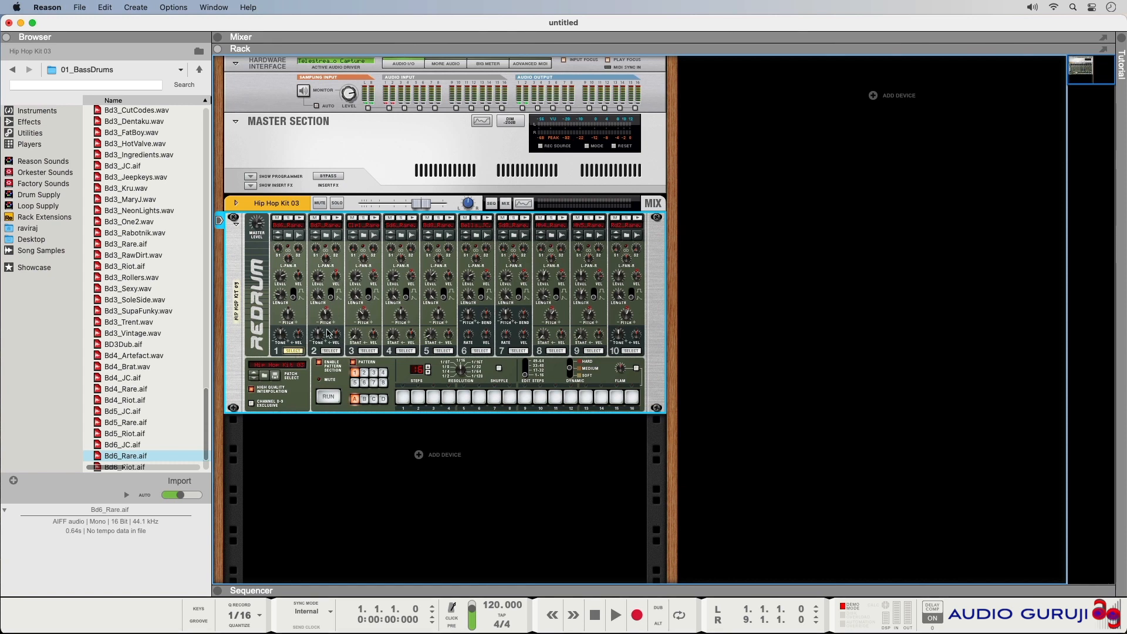
Step: Audition drum 2 and drum 3 with their present settings
{"action": "left_click", "coordinate": [337, 219]}
{"action": "left_click", "coordinate": [338, 219]}
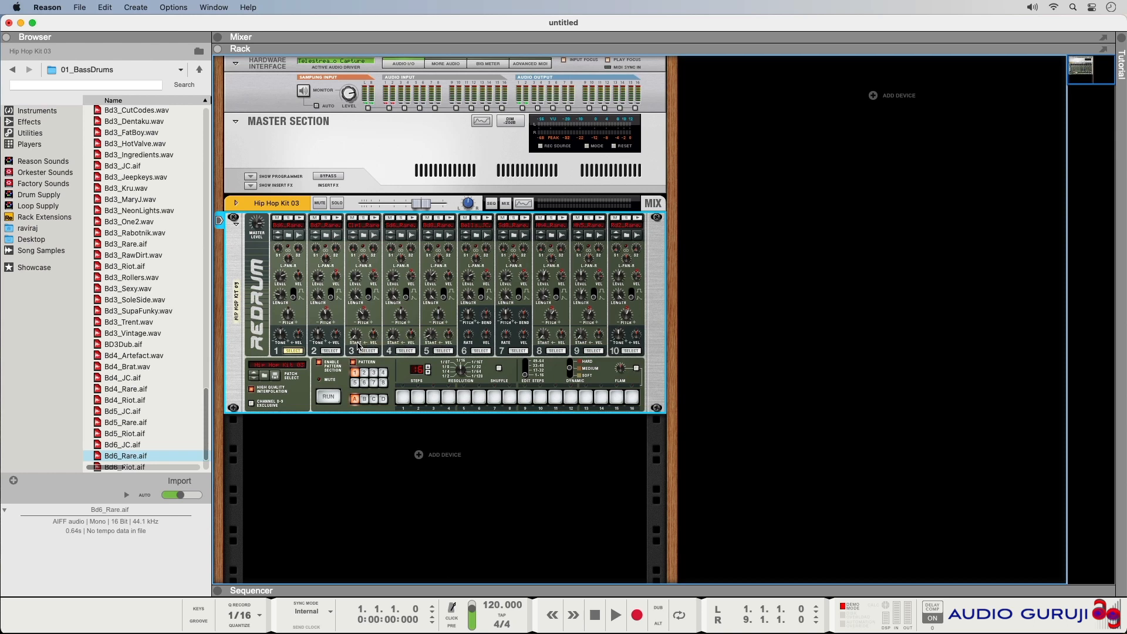
{"action": "mouse_move", "coordinate": [359, 345]}
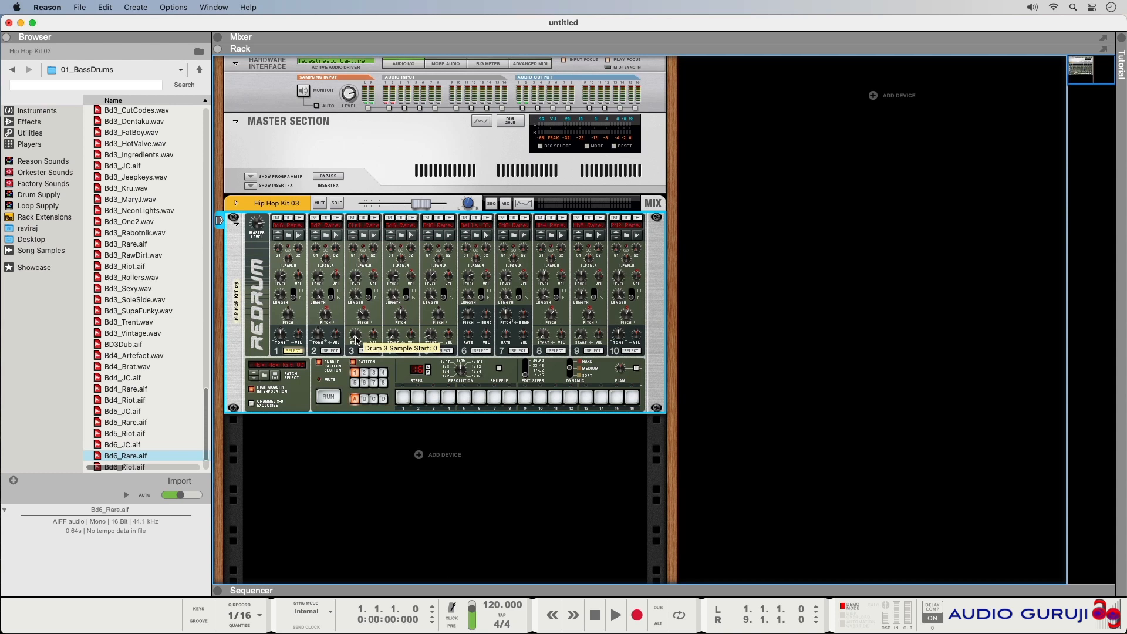
{"action": "left_click", "coordinate": [374, 221]}
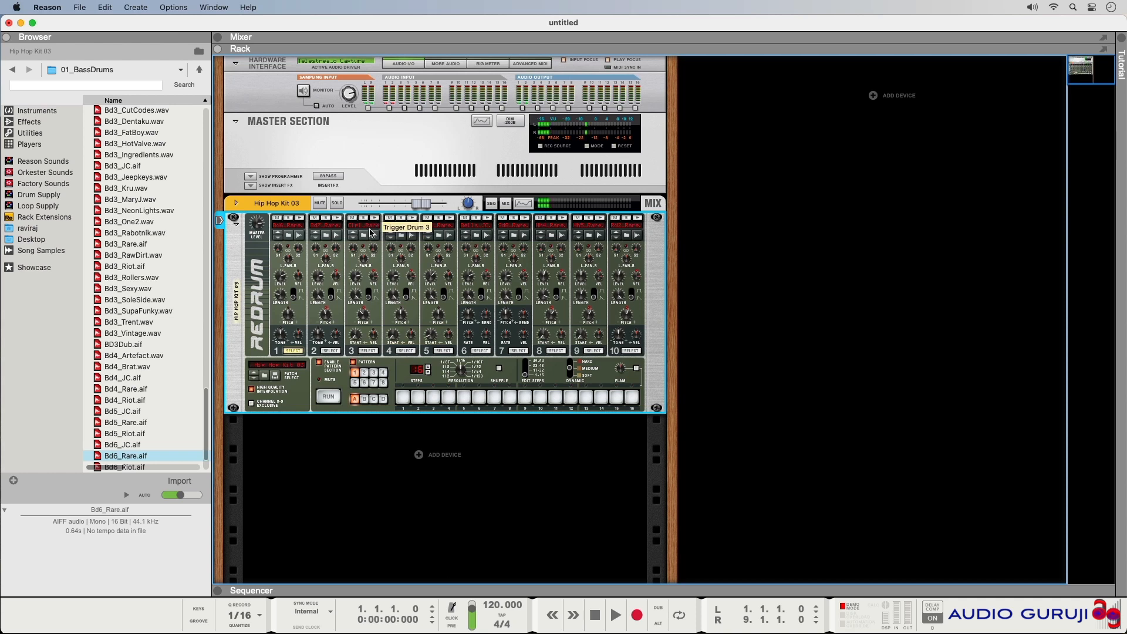
Step: Move drum 3's sample start further into the sample and audition the drum several times
{"action": "left_click_drag", "start_coordinate": [356, 339], "coordinate": [354, 331]}
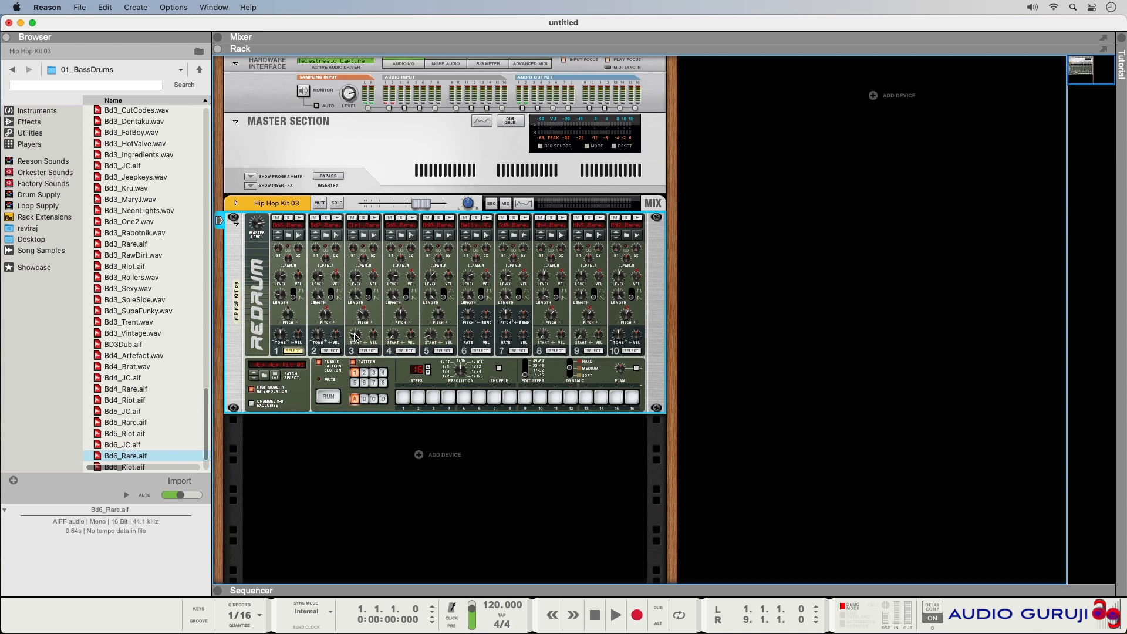
{"action": "mouse_move", "coordinate": [356, 337]}
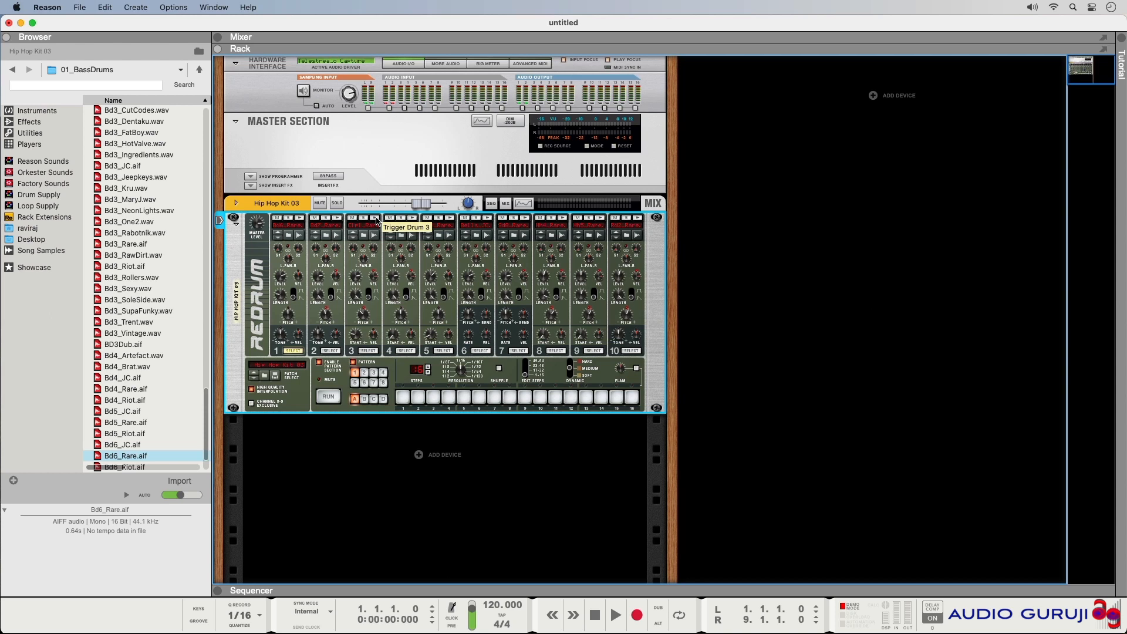
{"action": "left_click", "coordinate": [375, 218]}
{"action": "left_click", "coordinate": [376, 218]}
{"action": "left_click", "coordinate": [376, 219]}
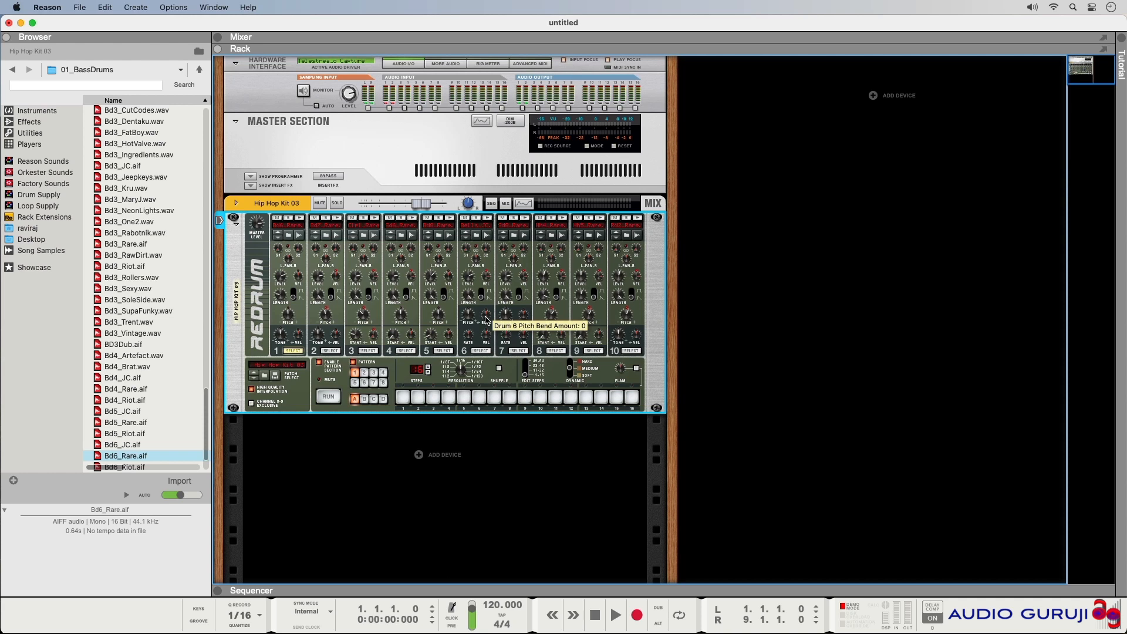
Step: Try drum 6's pitch at -64, auditioning the drum before and after the change
{"action": "left_click", "coordinate": [489, 219]}
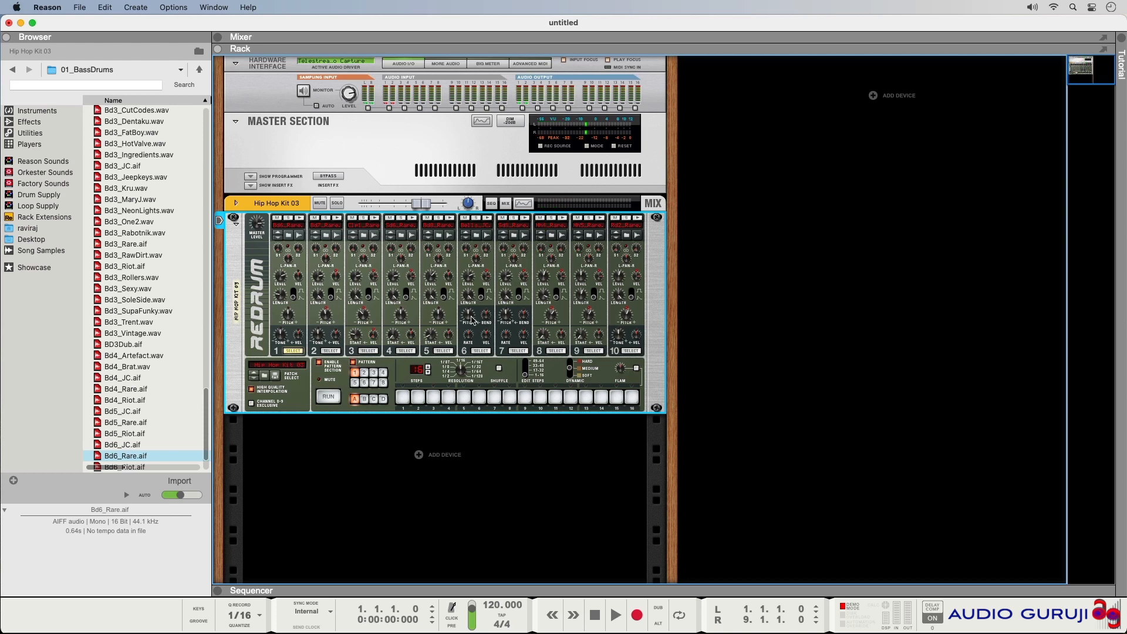
{"action": "left_click", "coordinate": [491, 220]}
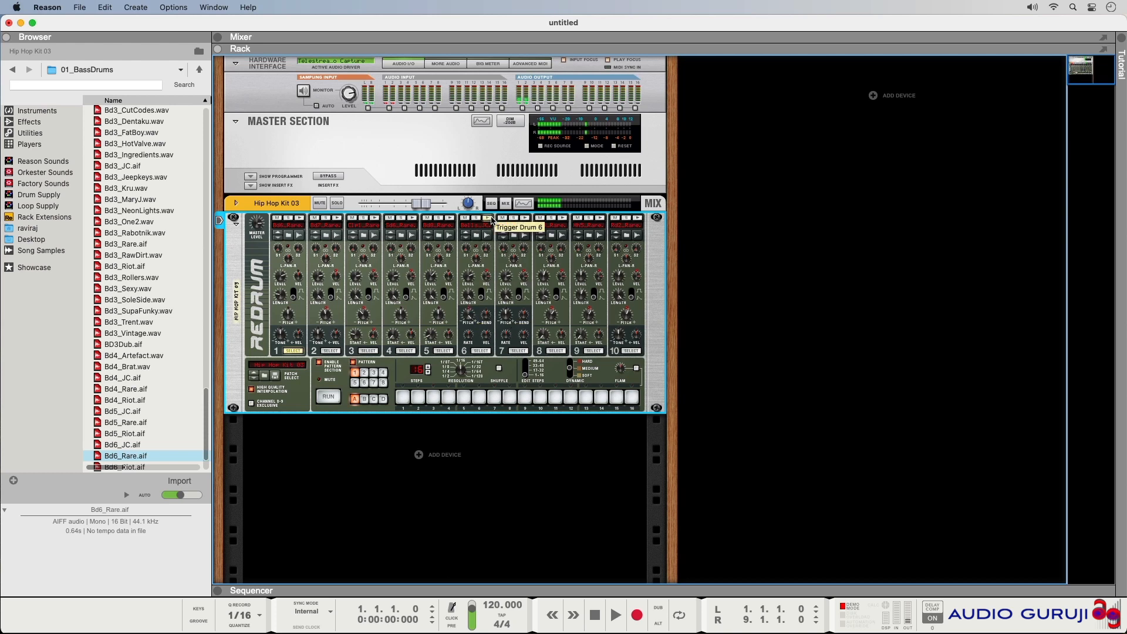
{"action": "left_click", "coordinate": [490, 220]}
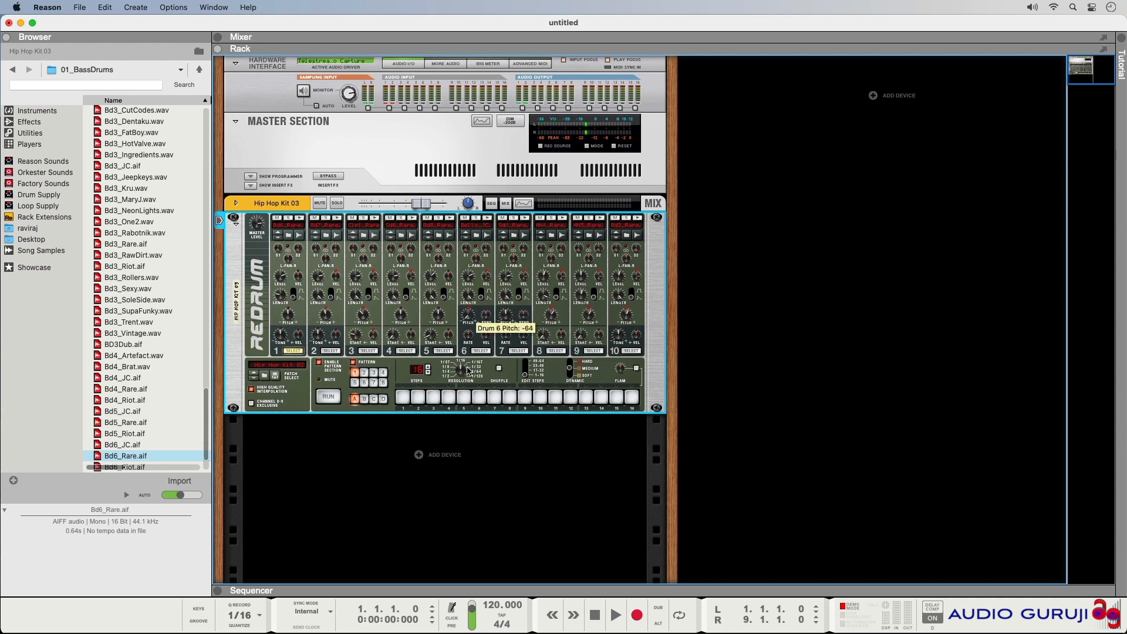
{"action": "left_click", "coordinate": [486, 220]}
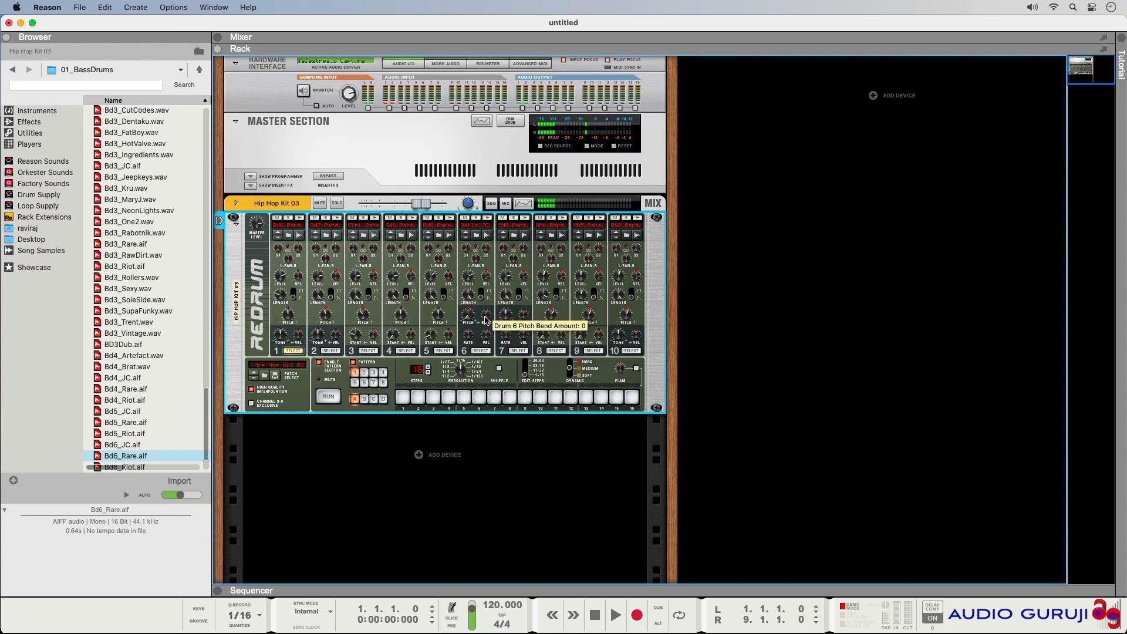
{"action": "left_click", "coordinate": [486, 220]}
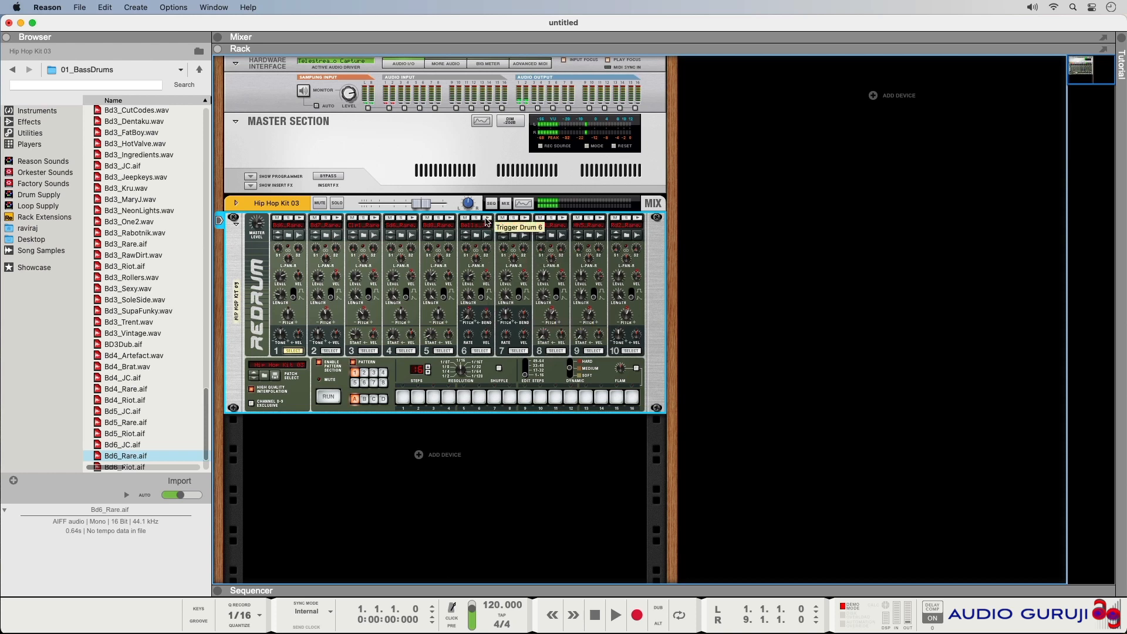
{"action": "left_click", "coordinate": [486, 220]}
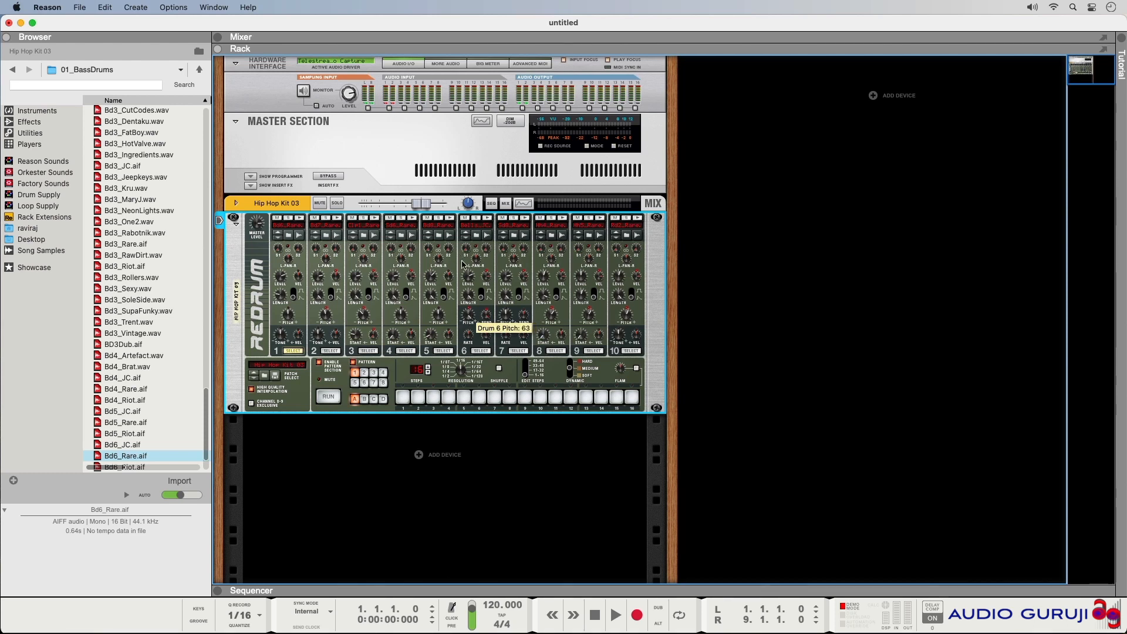
Step: Try drum 6's pitch at 63 and explore its pitch bend amount, auditioning the drum repeatedly
{"action": "left_click", "coordinate": [490, 219]}
{"action": "left_click", "coordinate": [490, 219]}
{"action": "left_click", "coordinate": [490, 219]}
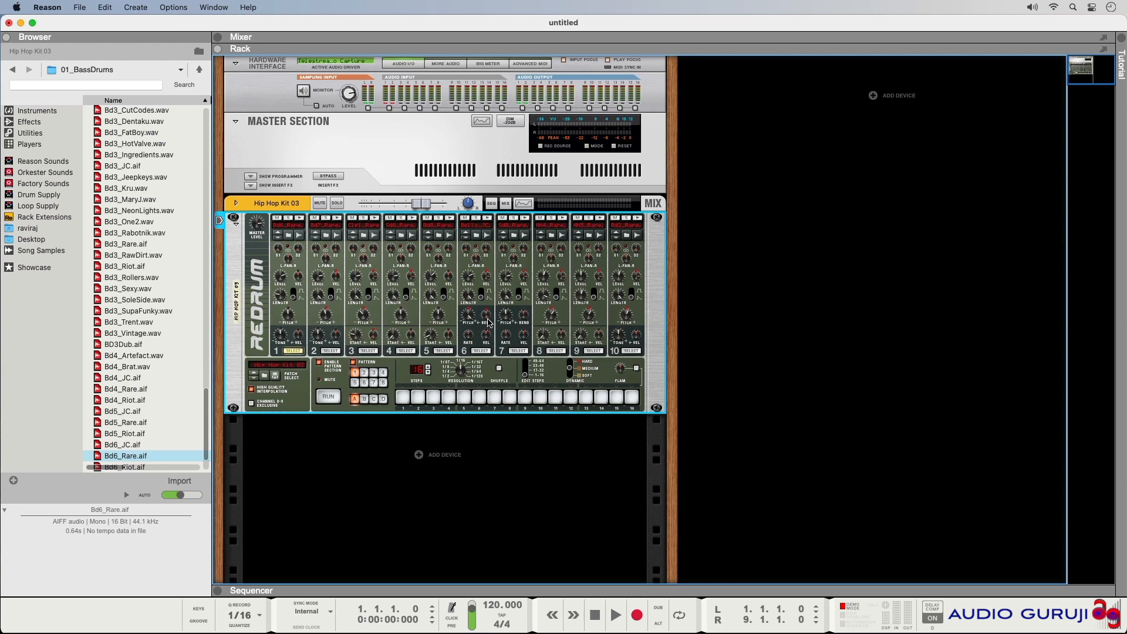
{"action": "left_click", "coordinate": [489, 219]}
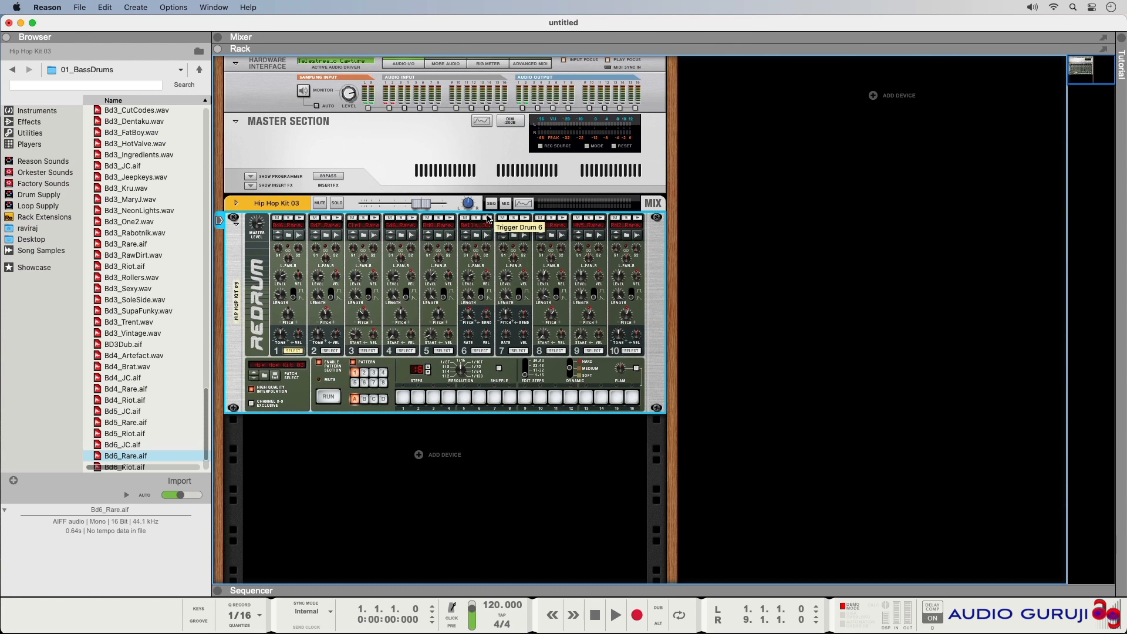
{"action": "left_click", "coordinate": [487, 217]}
{"action": "left_click", "coordinate": [488, 217]}
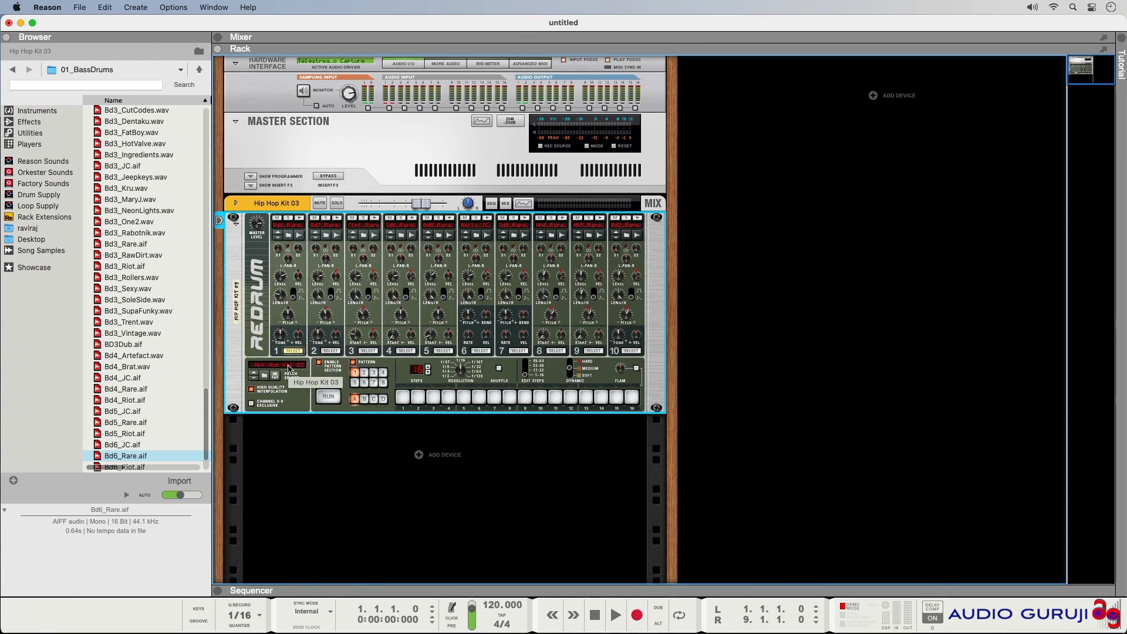
Step: Load the Disco Kit RDK patch into the Redrum and audition drums 2 through 10
{"action": "left_click", "coordinate": [289, 369]}
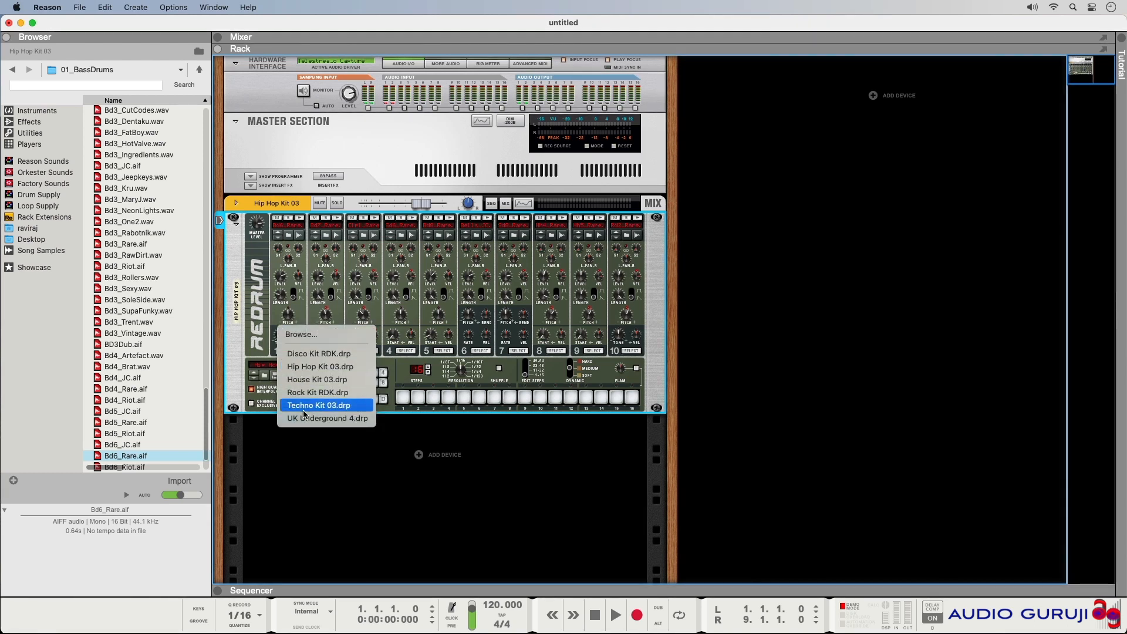
{"action": "left_click", "coordinate": [338, 355]}
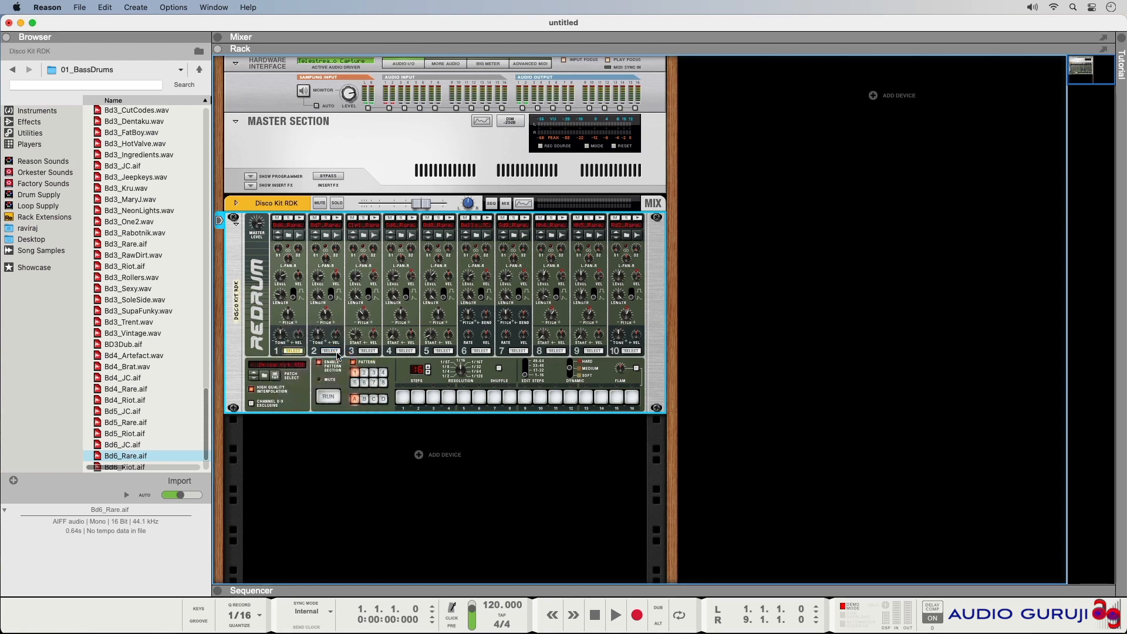
{"action": "left_click", "coordinate": [339, 221]}
{"action": "left_click", "coordinate": [376, 221]}
{"action": "left_click", "coordinate": [413, 221]}
{"action": "left_click", "coordinate": [451, 218]}
{"action": "left_click", "coordinate": [489, 219]}
{"action": "left_click", "coordinate": [525, 219]}
{"action": "left_click", "coordinate": [562, 218]}
{"action": "left_click", "coordinate": [601, 220]}
{"action": "left_click", "coordinate": [638, 219]}
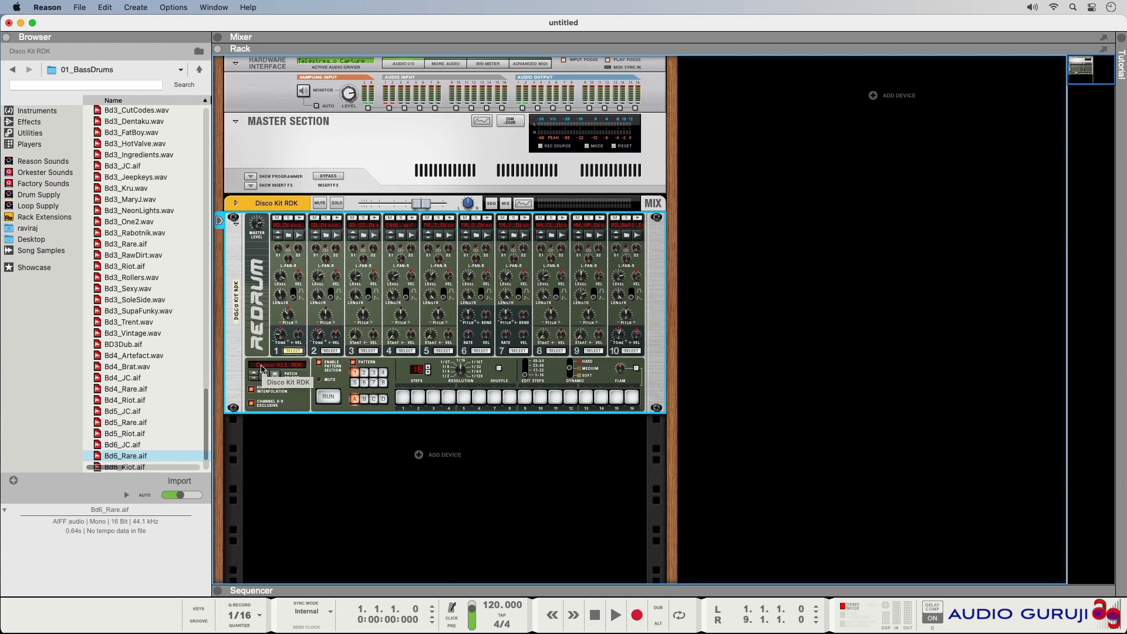
Step: Open and exit patch browsing for the Redrum, and switch High Quality Interpolation off and on again
{"action": "left_click", "coordinate": [265, 377]}
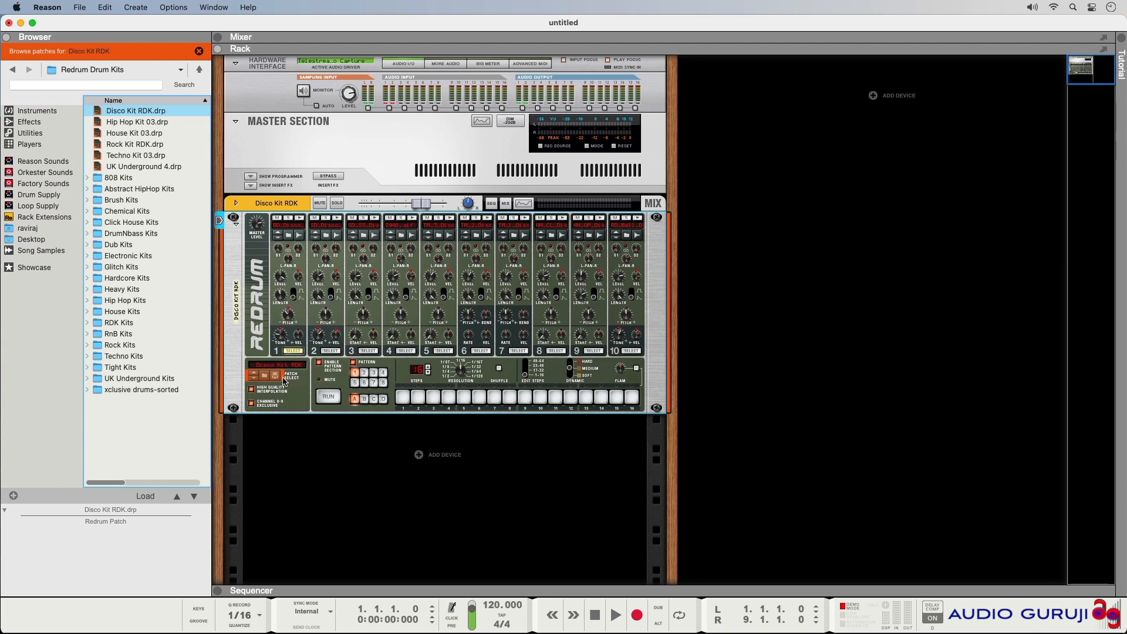
{"action": "left_click", "coordinate": [265, 376]}
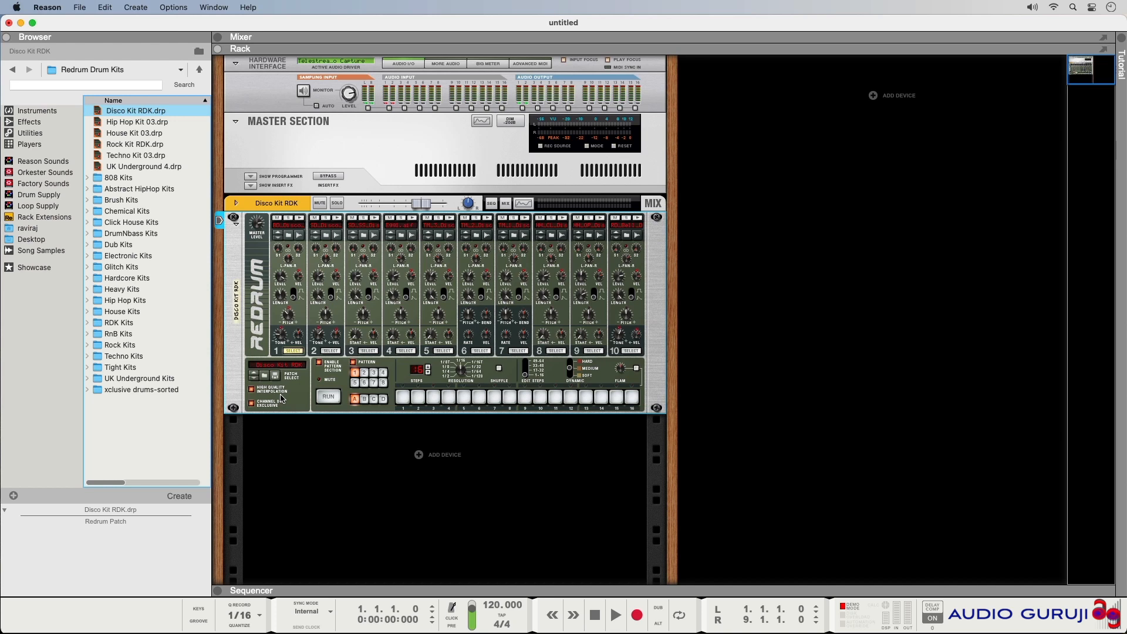
{"action": "left_click", "coordinate": [252, 393]}
{"action": "left_click", "coordinate": [252, 389]}
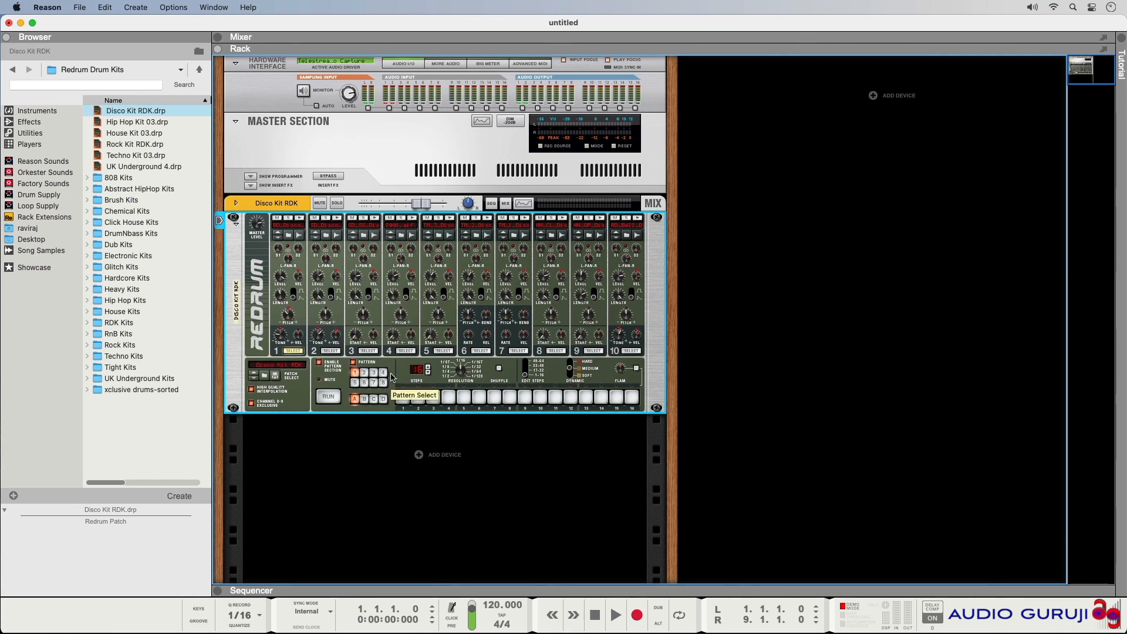
Step: Switch the pattern bank to B and D, and return to bank A
{"action": "left_click", "coordinate": [365, 401]}
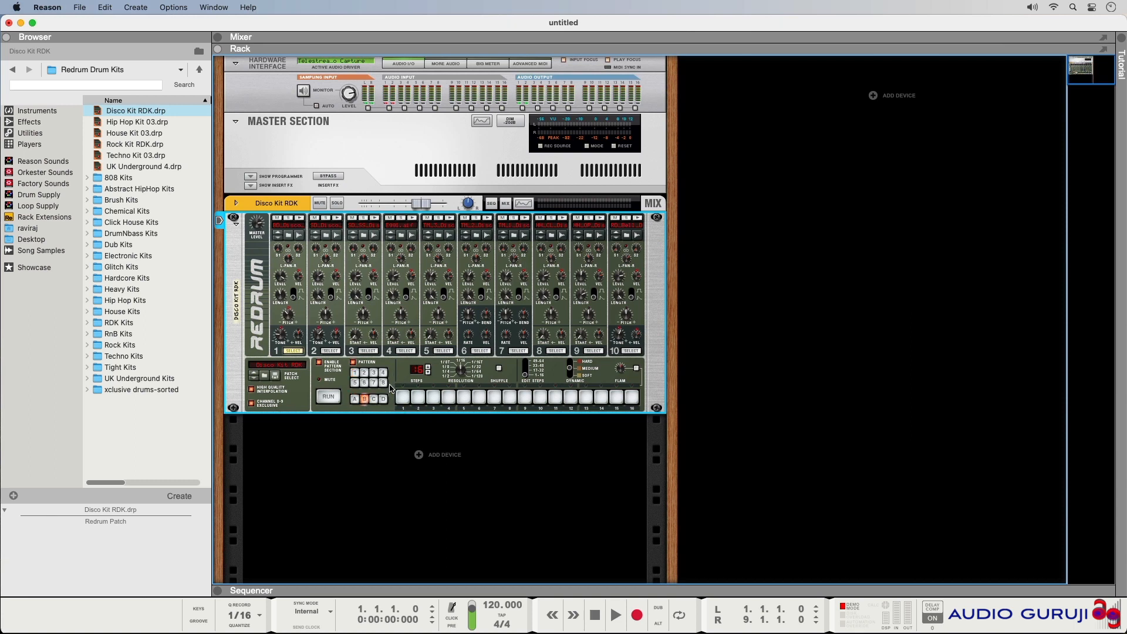
{"action": "left_click", "coordinate": [384, 400]}
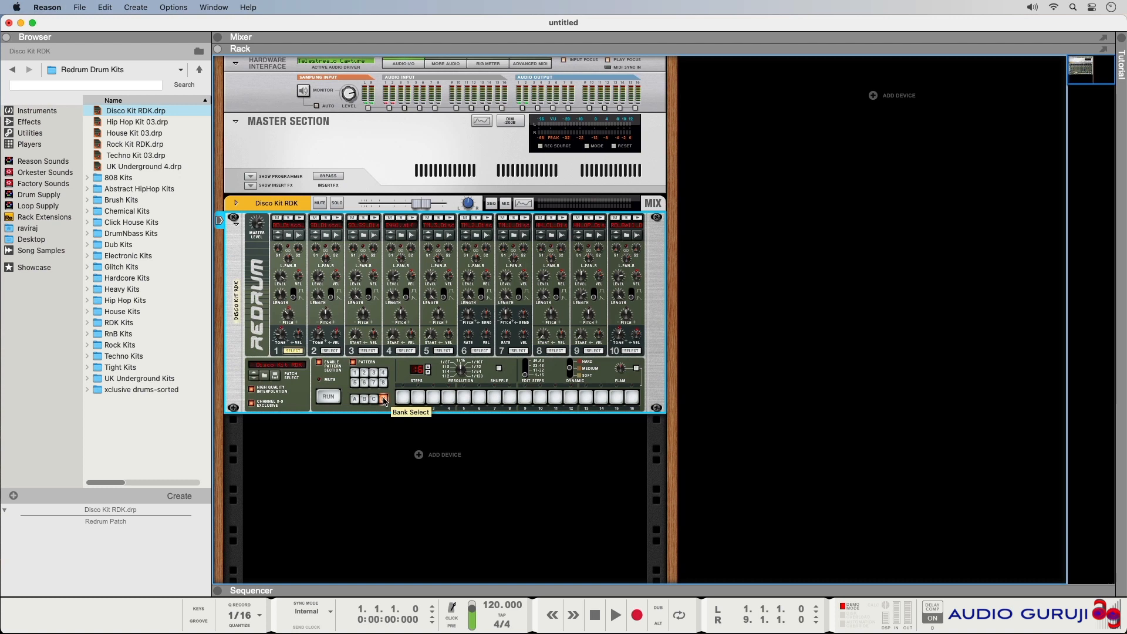
{"action": "left_click", "coordinate": [355, 401]}
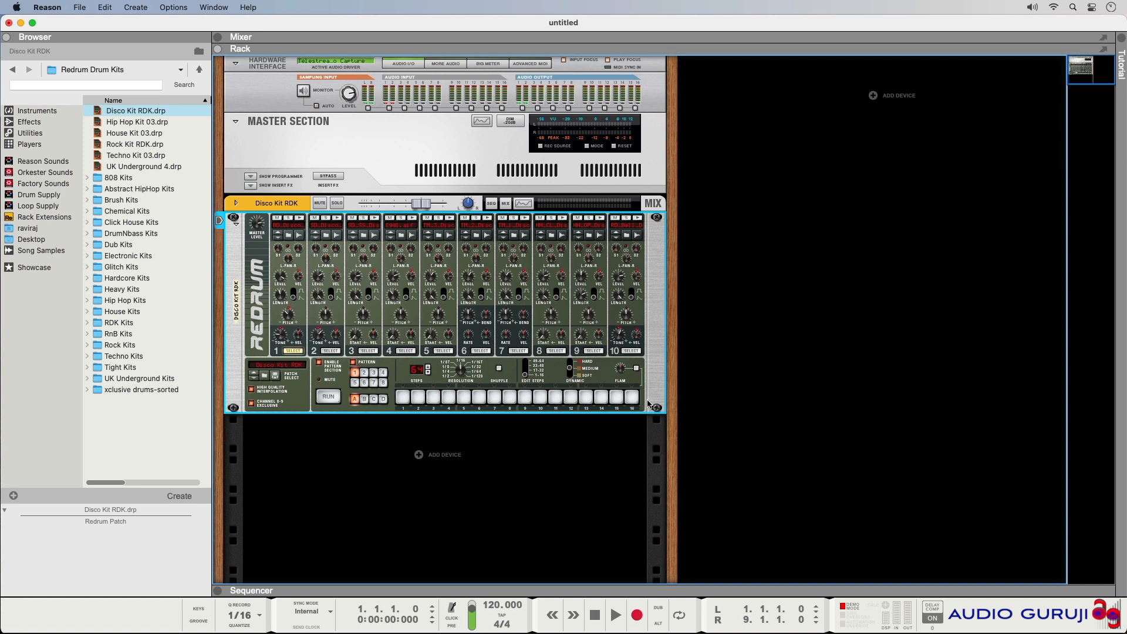
Step: Program drum 1 hits on steps 1, 3, 5, 7, 9, 11, 13 and 15, and play the pattern
{"action": "left_click", "coordinate": [427, 375]}
{"action": "left_click", "coordinate": [403, 397]}
{"action": "left_click", "coordinate": [433, 397]}
{"action": "left_click", "coordinate": [470, 398]}
{"action": "left_click", "coordinate": [495, 398]}
{"action": "left_click", "coordinate": [526, 398]}
{"action": "left_click", "coordinate": [557, 397]}
{"action": "left_click", "coordinate": [586, 397]}
{"action": "left_click", "coordinate": [616, 397]}
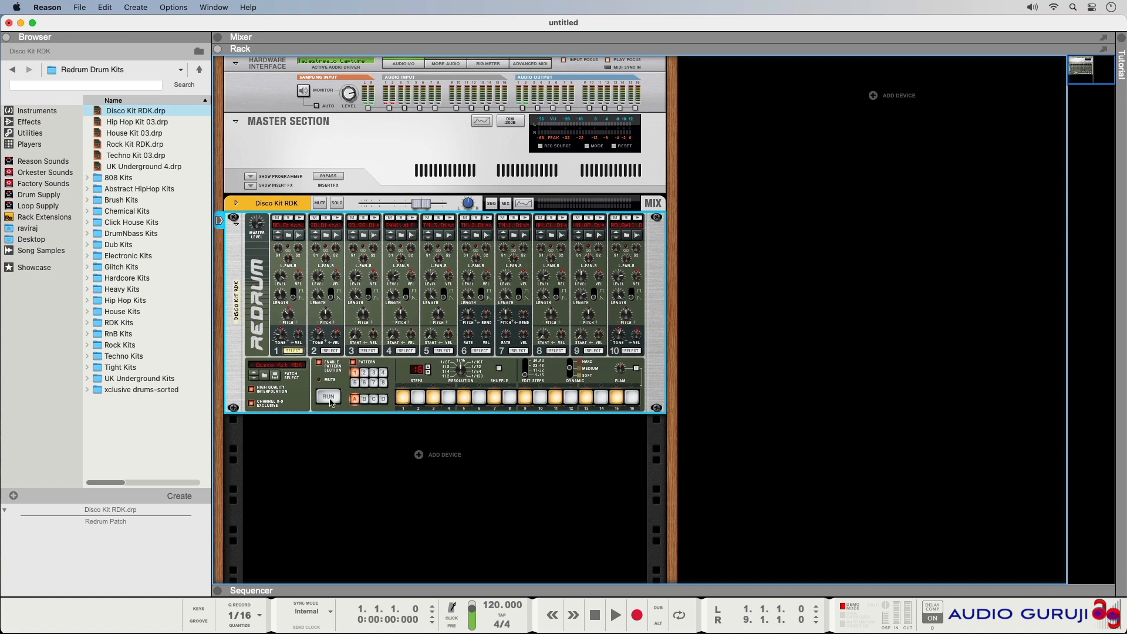
{"action": "left_click", "coordinate": [329, 397]}
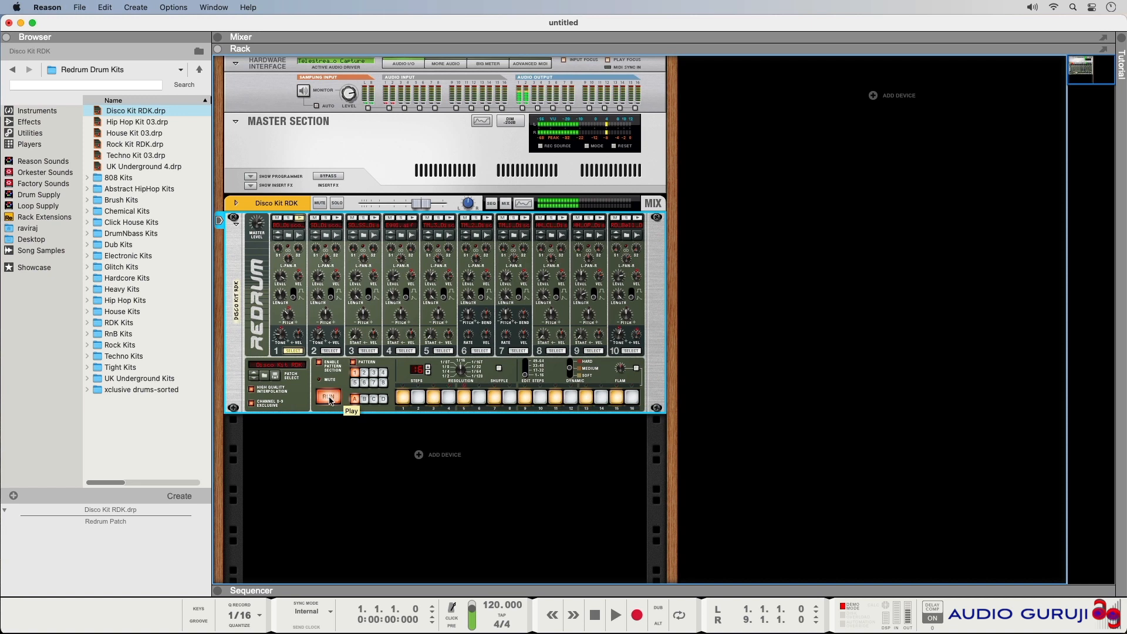
{"action": "left_click", "coordinate": [329, 398]}
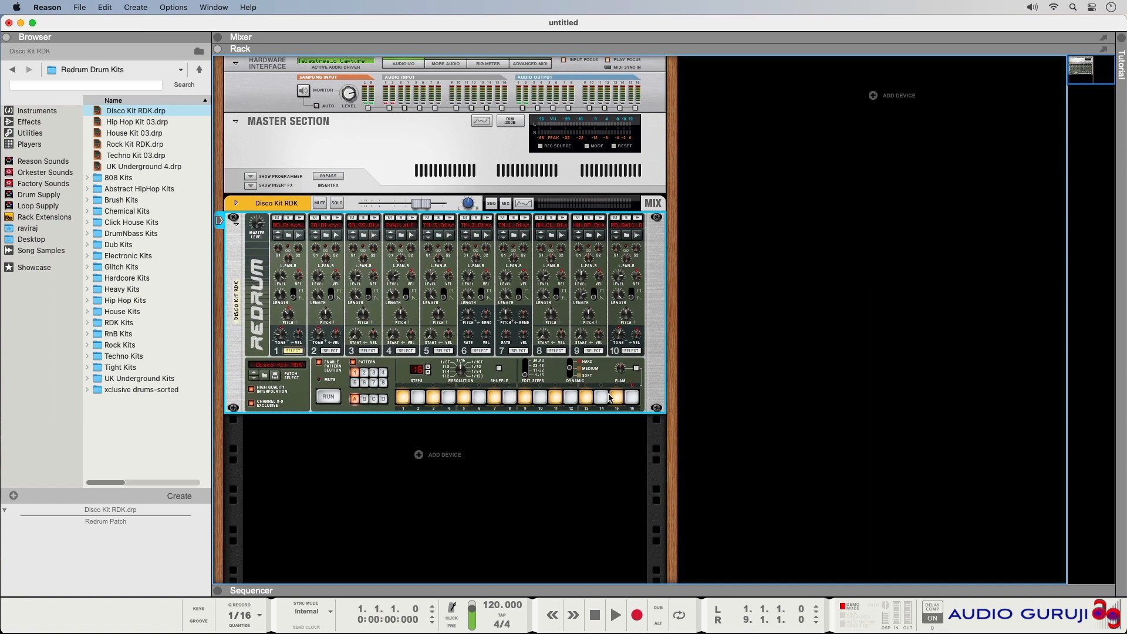
Step: Give drum 1's steps 1 and 13 hard dynamics and steps 5 and 9 soft dynamics, and play the pattern
{"action": "left_click", "coordinate": [571, 376]}
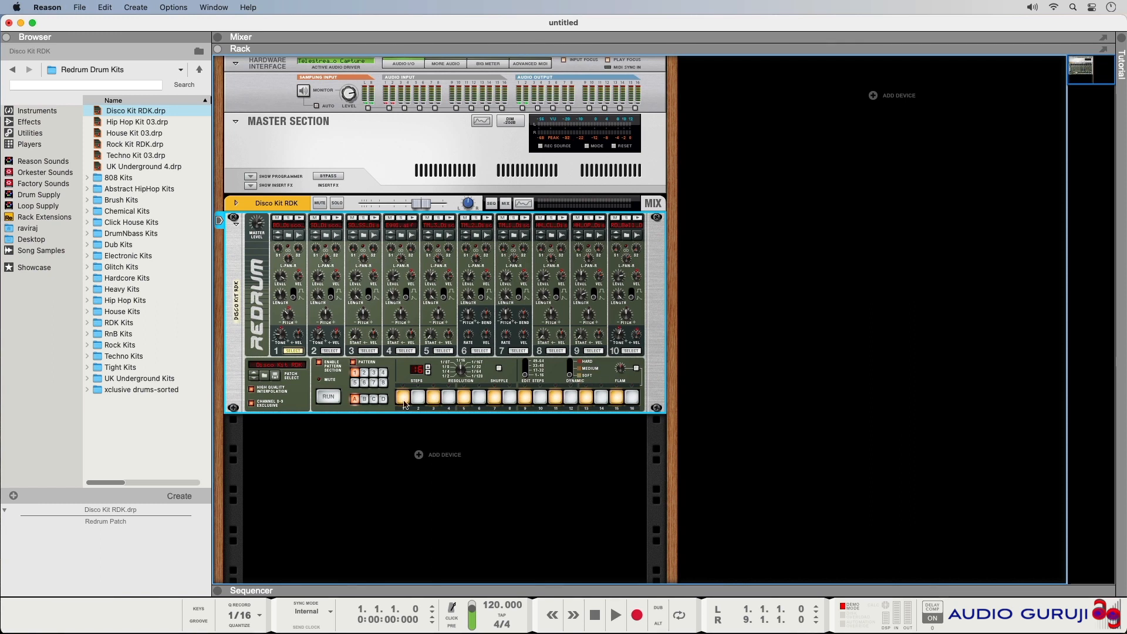
{"action": "left_click", "coordinate": [569, 363]}
{"action": "left_click", "coordinate": [403, 398]}
{"action": "left_click", "coordinate": [569, 374]}
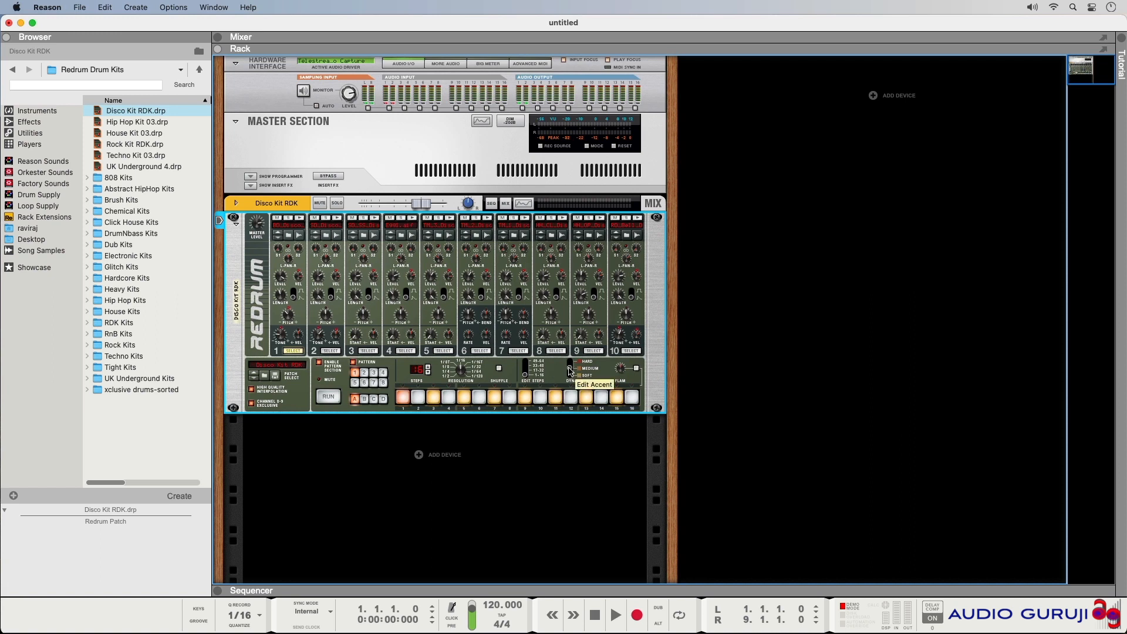
{"action": "left_click", "coordinate": [464, 398]}
{"action": "left_click", "coordinate": [525, 398]}
{"action": "left_click", "coordinate": [570, 363]}
{"action": "left_click", "coordinate": [586, 397]}
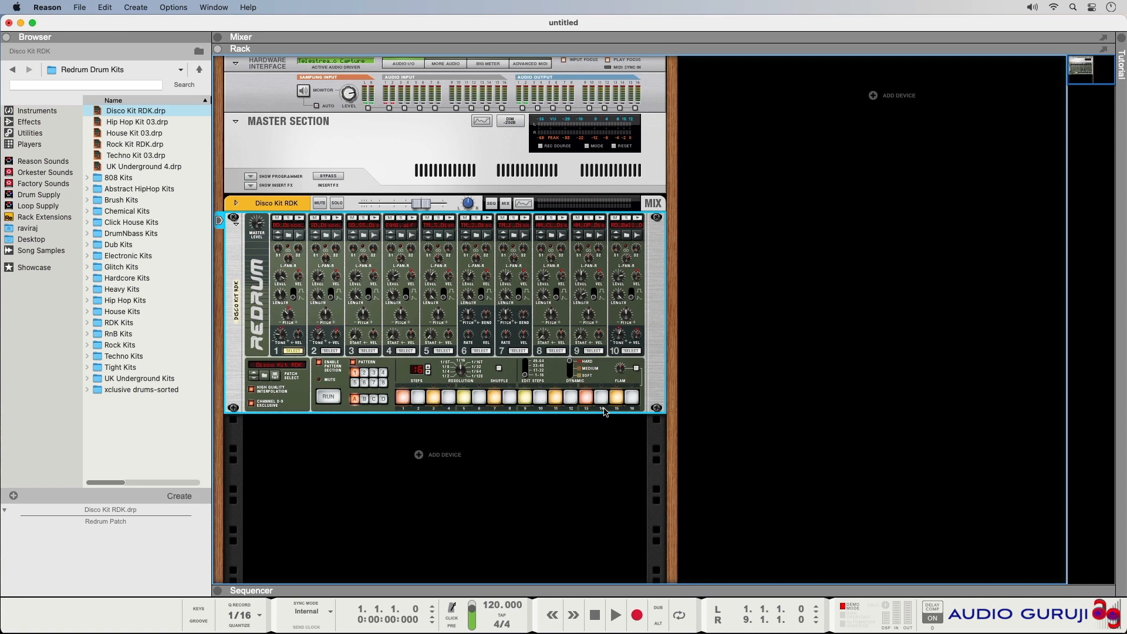
{"action": "left_click", "coordinate": [328, 397]}
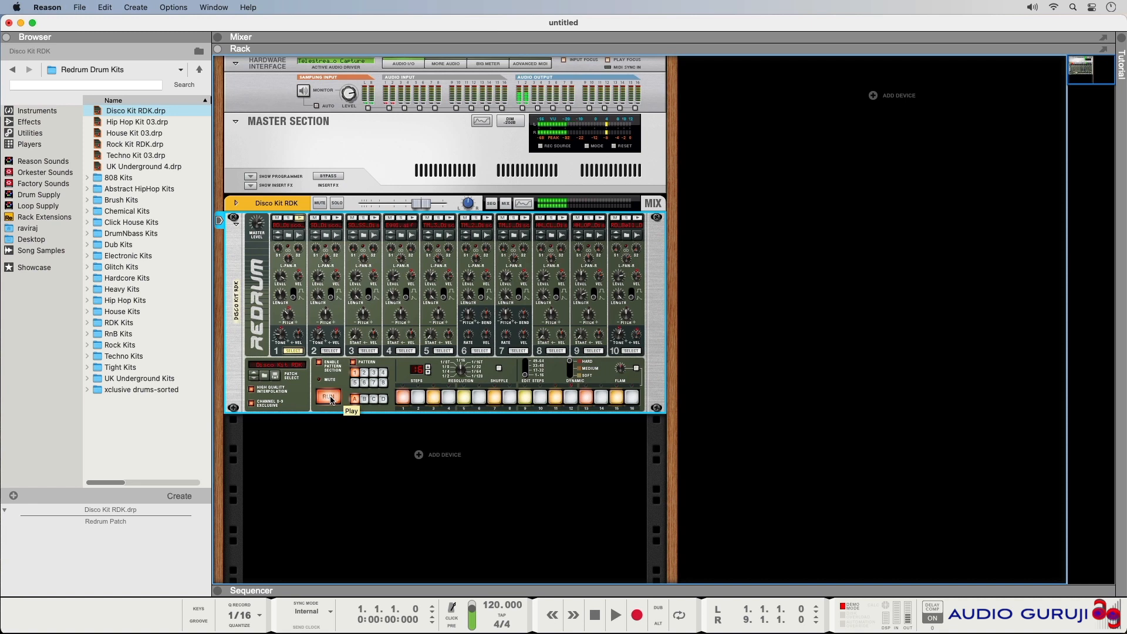
{"action": "left_click", "coordinate": [331, 400]}
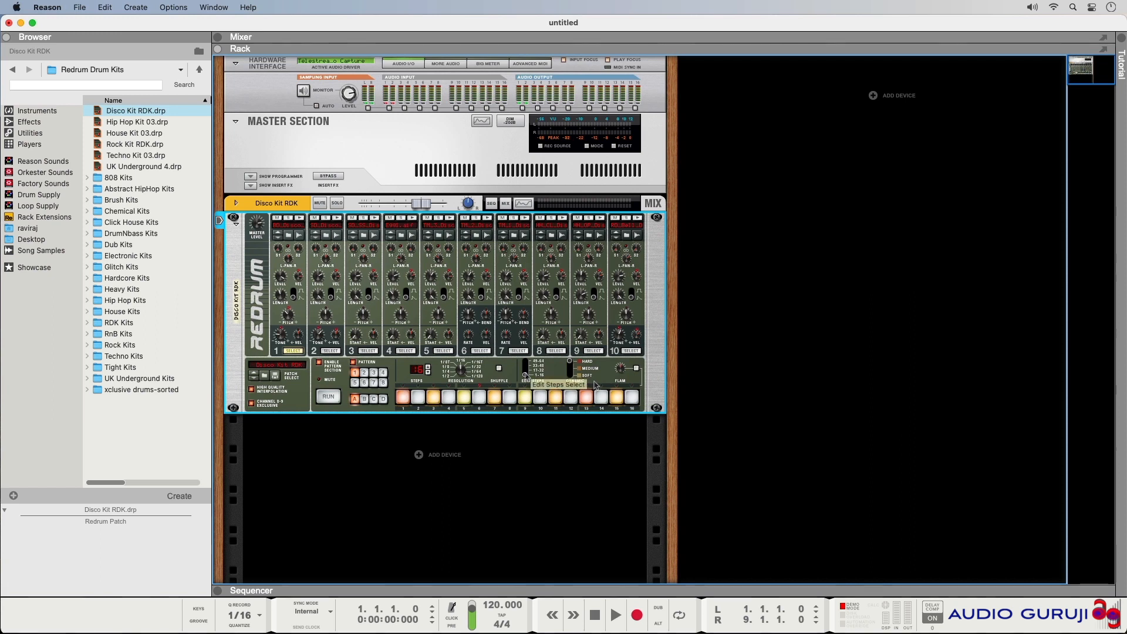
Step: Switch the step editing to another step range and back to steps 1-16
{"action": "left_click", "coordinate": [526, 374]}
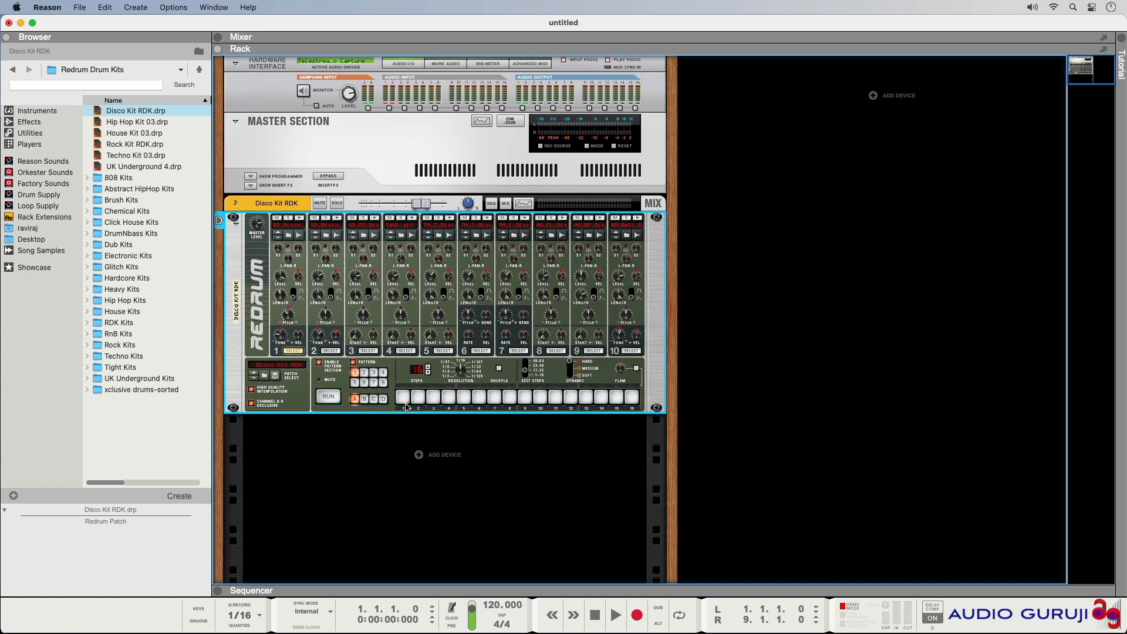
{"action": "left_click", "coordinate": [526, 374]}
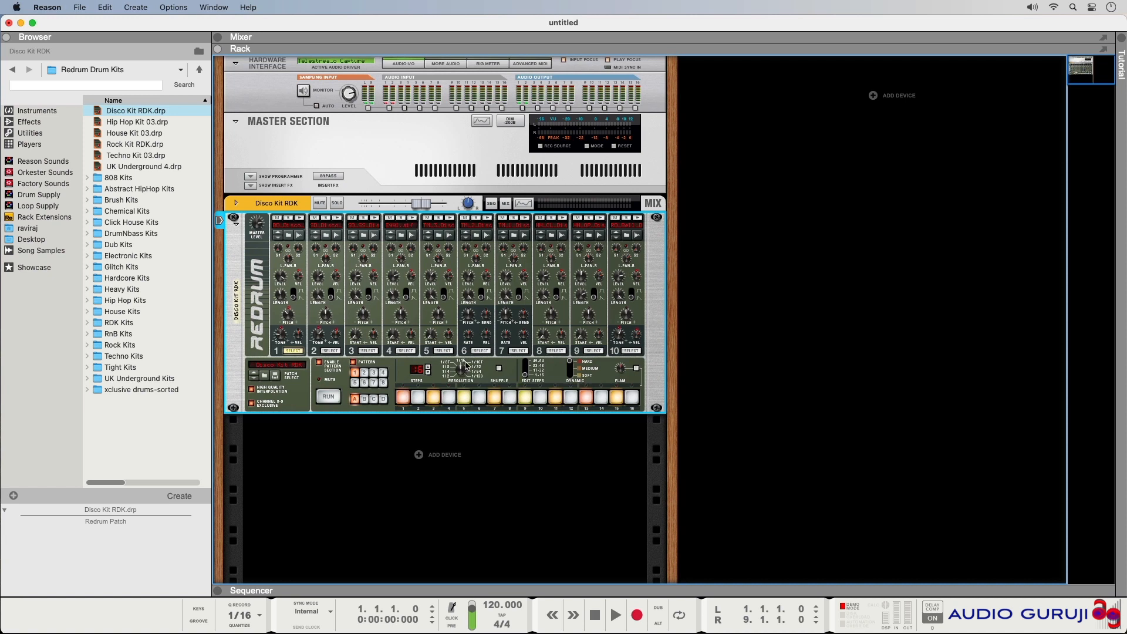
Step: Adjust the pattern resolution, and play and stop the pattern twice to hear its speed
{"action": "left_click_drag", "start_coordinate": [461, 370], "coordinate": [459, 369]}
{"action": "left_click", "coordinate": [329, 398]}
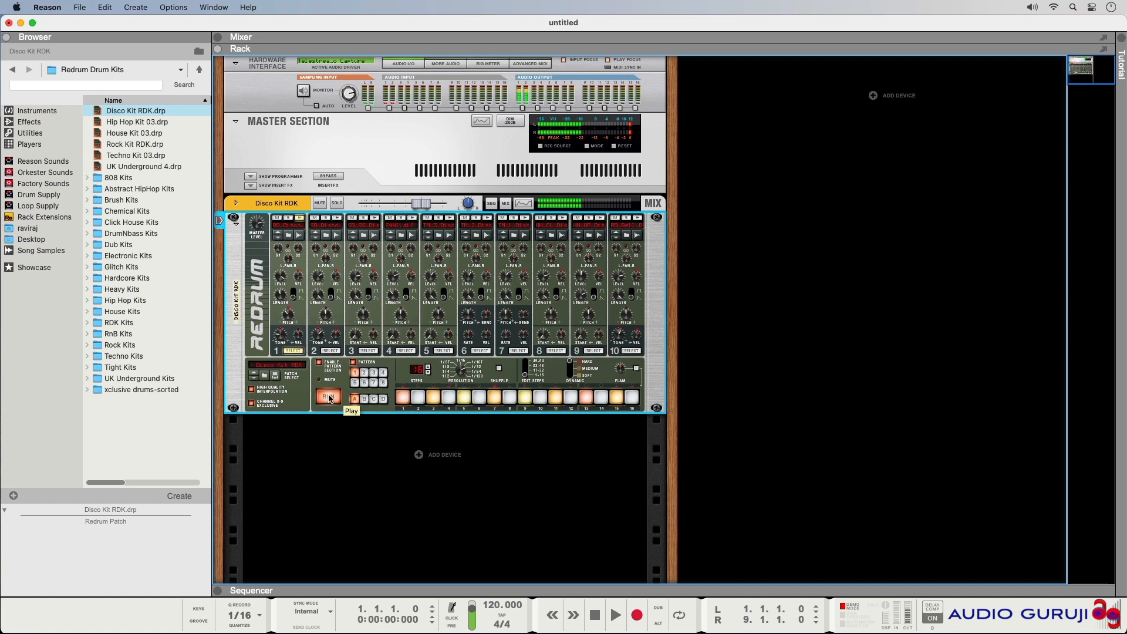
{"action": "left_click", "coordinate": [329, 398]}
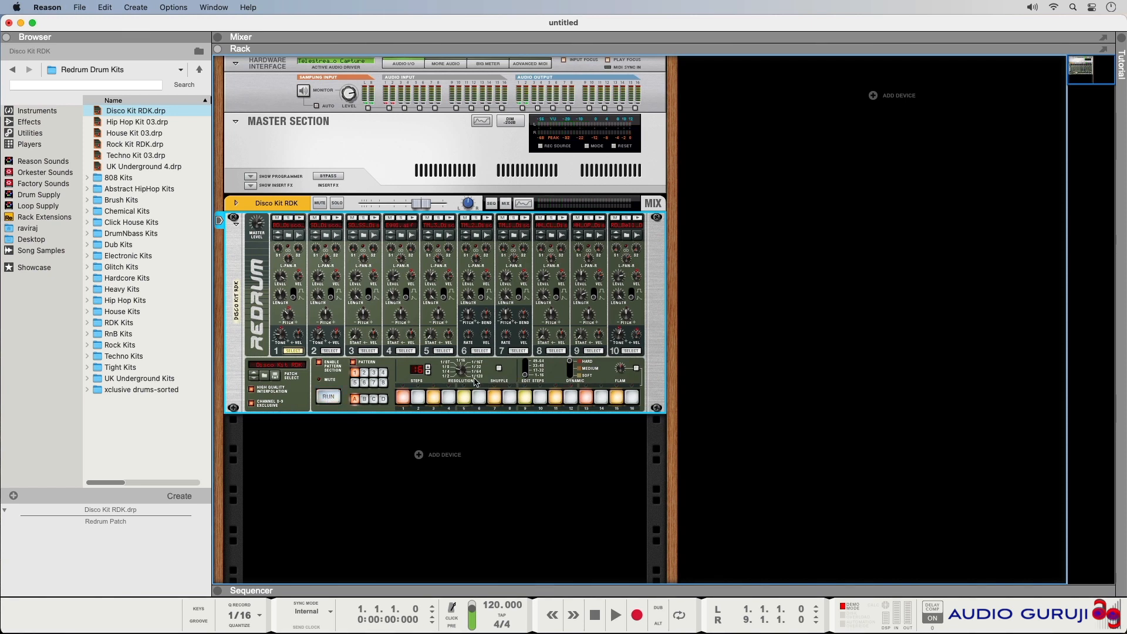
{"action": "left_click", "coordinate": [332, 398]}
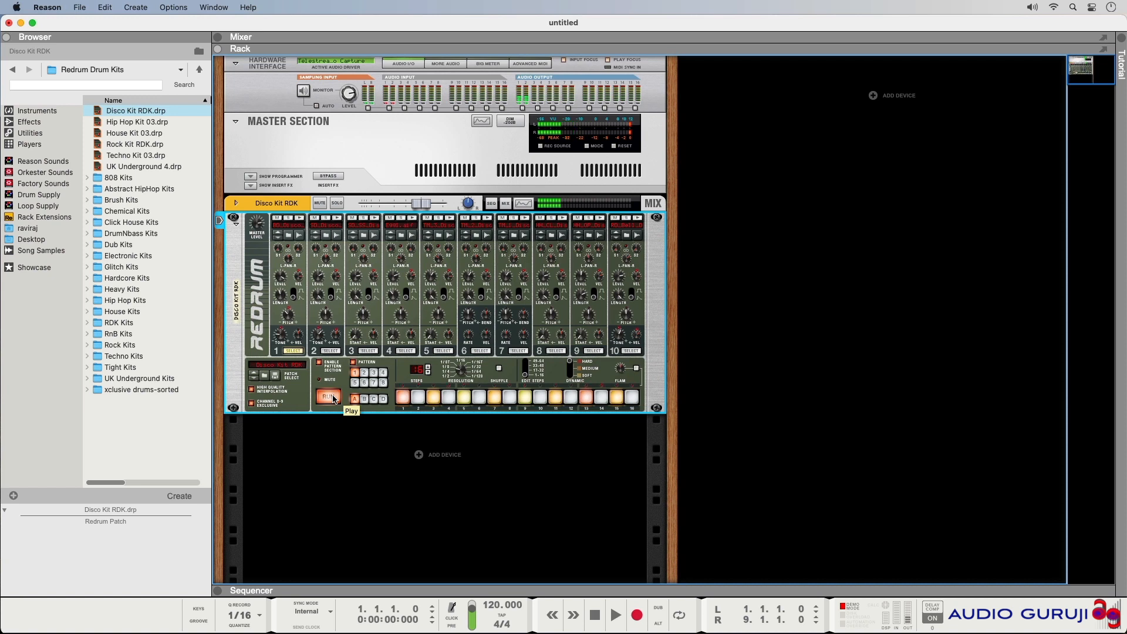
{"action": "left_click", "coordinate": [332, 398]}
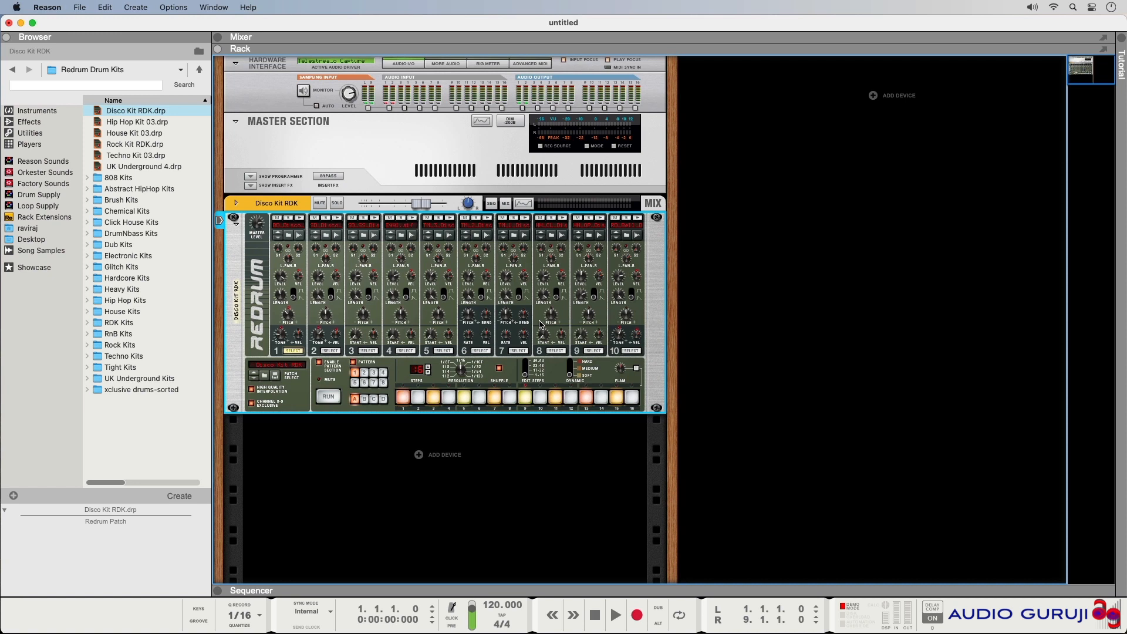
Step: Select drum 9 and audition drums 9 and 8
{"action": "left_click", "coordinate": [594, 350]}
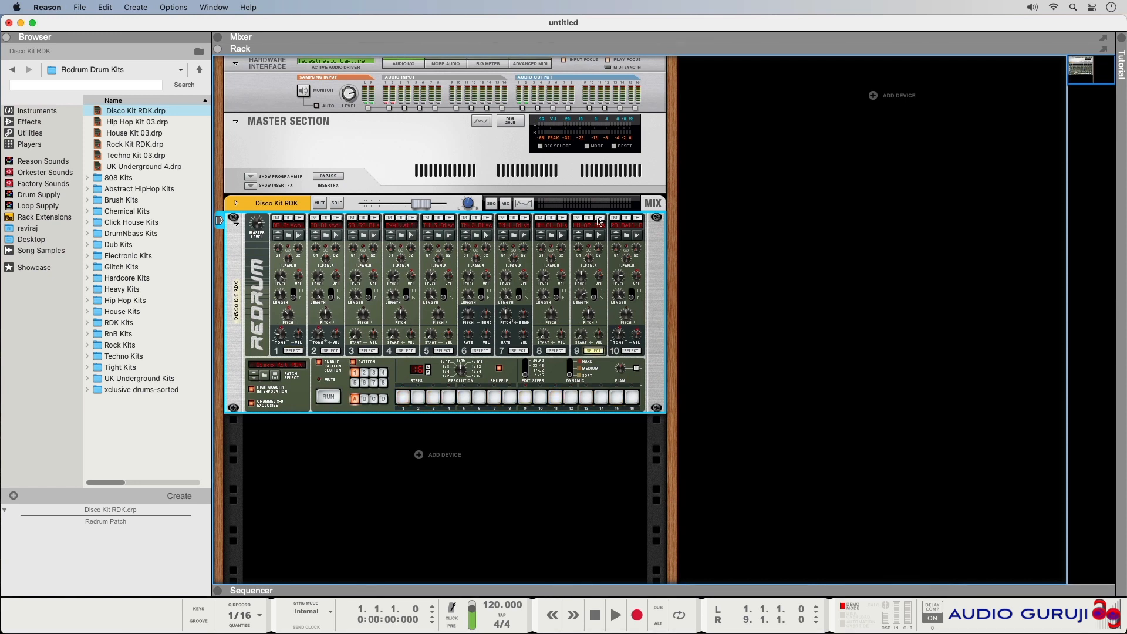
{"action": "left_click", "coordinate": [600, 219]}
{"action": "left_click", "coordinate": [562, 218]}
{"action": "left_click", "coordinate": [562, 219]}
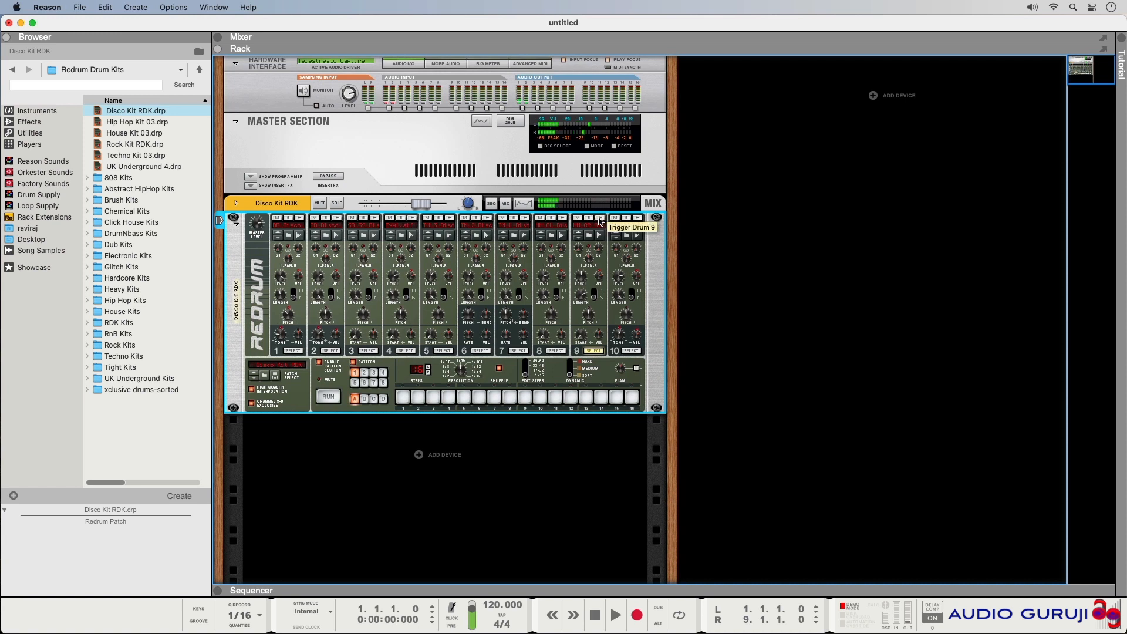
Step: Fill all 16 of drum 8's steps with soft hits, and play the pattern with drum 1 muted
{"action": "left_click", "coordinate": [556, 350]}
{"action": "left_click", "coordinate": [328, 396]}
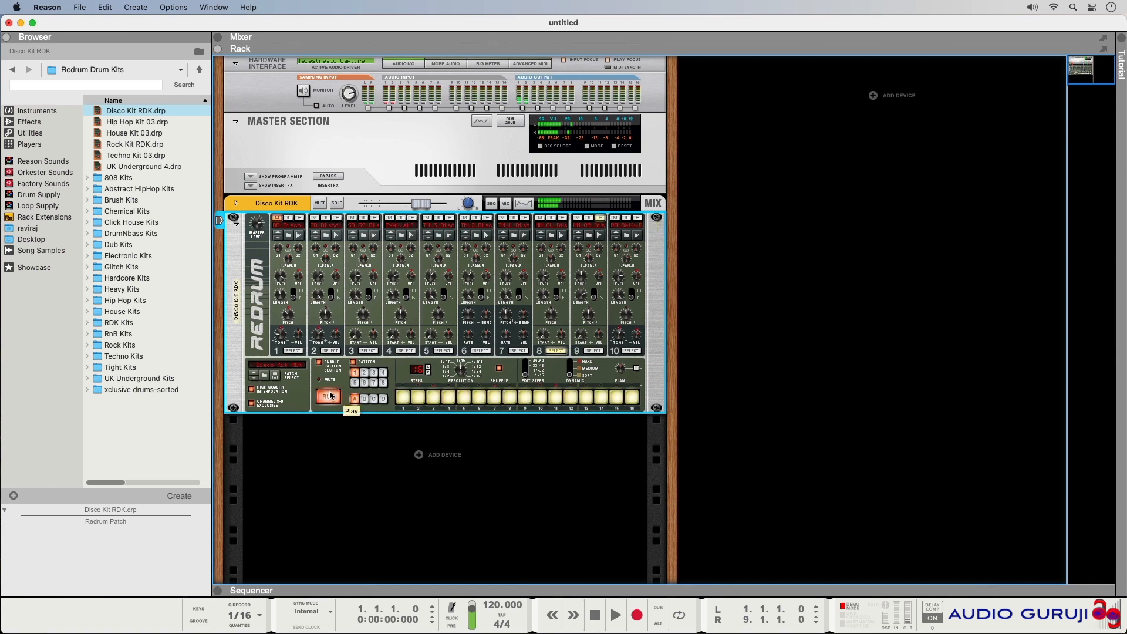
Step: Toggle the Channel 8 & 9 Exclusive option off and back on during pattern playback, and stop the pattern
{"action": "left_click", "coordinate": [251, 405]}
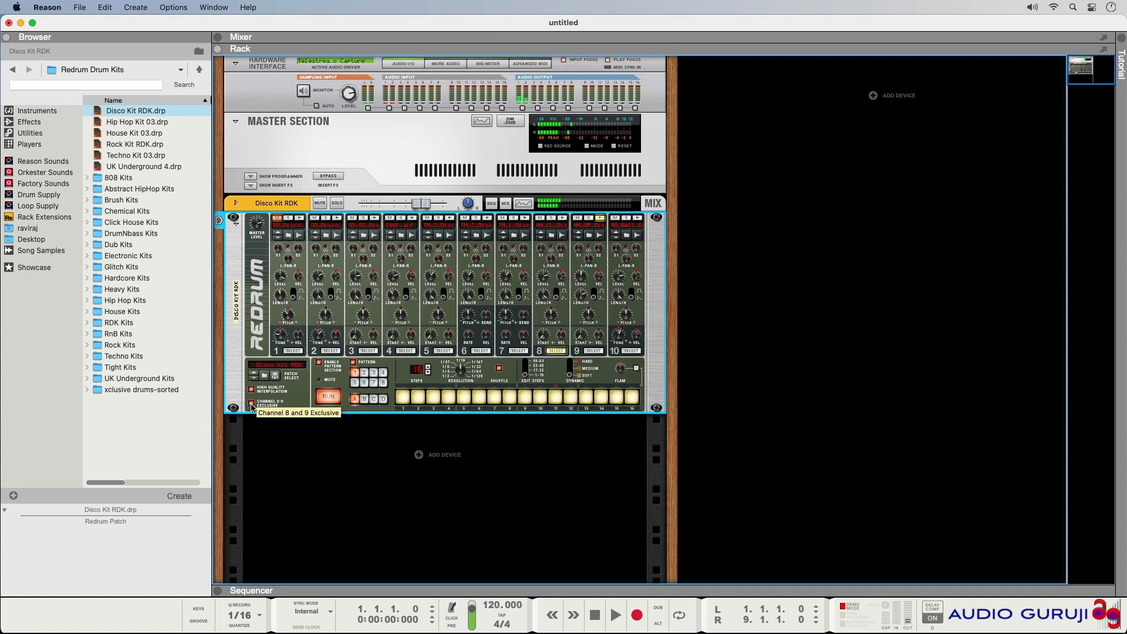
{"action": "left_click", "coordinate": [252, 404]}
{"action": "left_click", "coordinate": [252, 405]}
{"action": "left_click", "coordinate": [327, 398]}
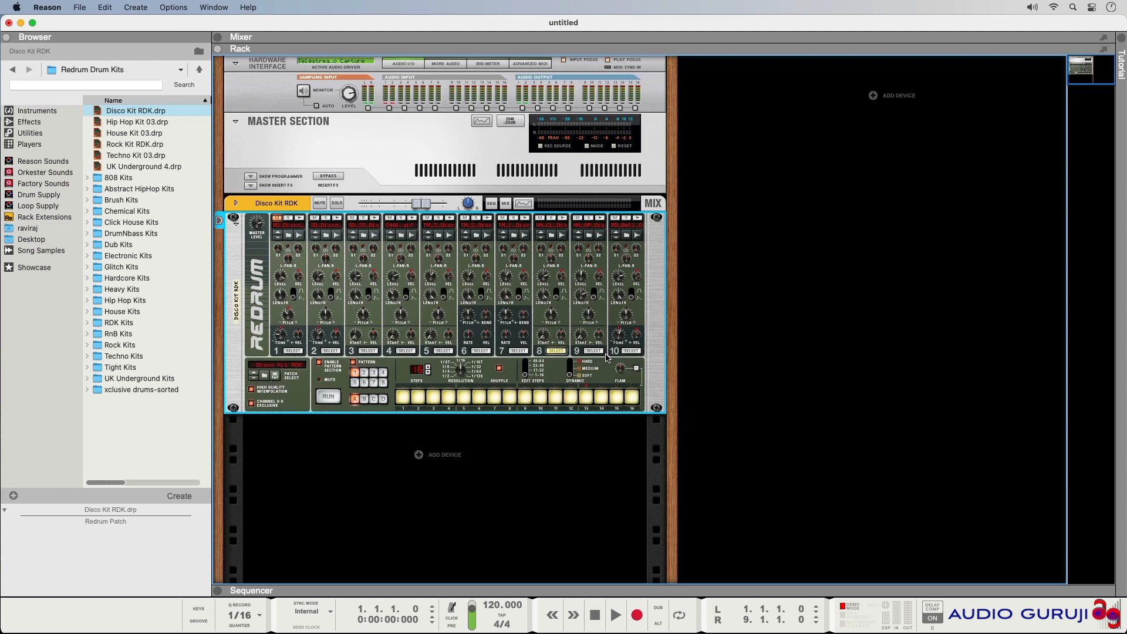
Step: Clear the current drum pattern so that all its steps are empty
{"action": "right_click", "coordinate": [339, 382]}
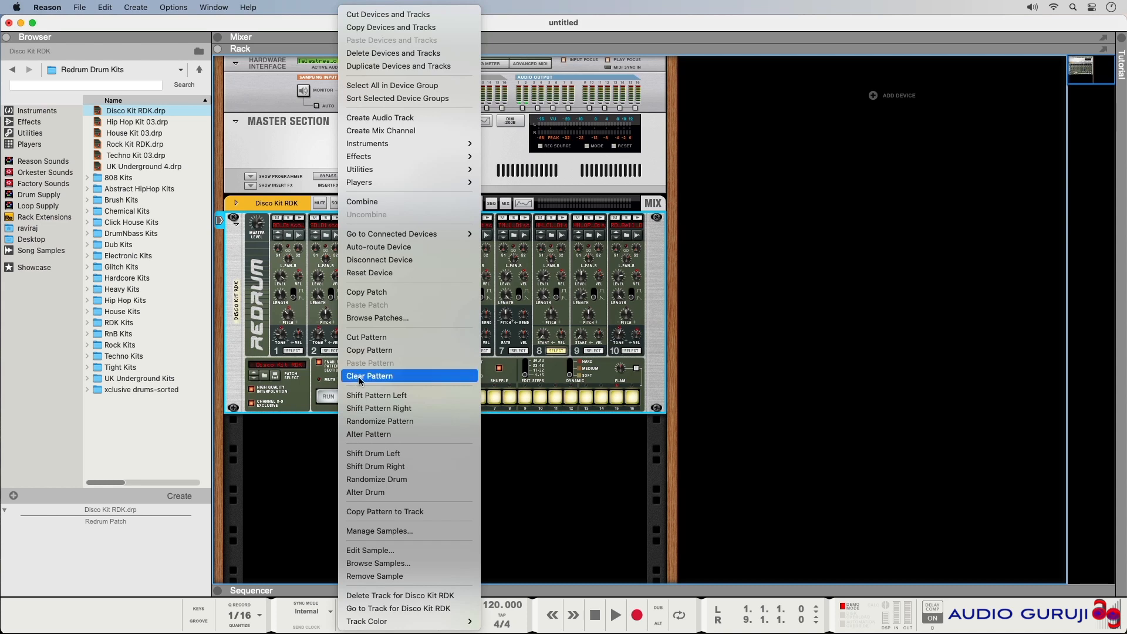
{"action": "left_click", "coordinate": [360, 376]}
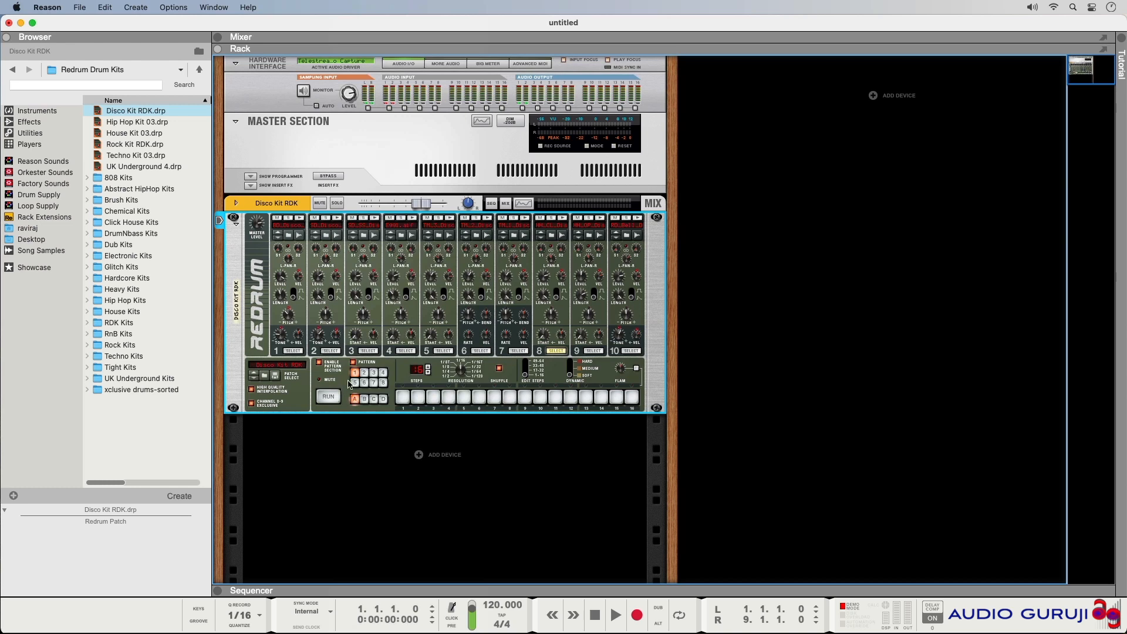
{"action": "right_click", "coordinate": [341, 378]}
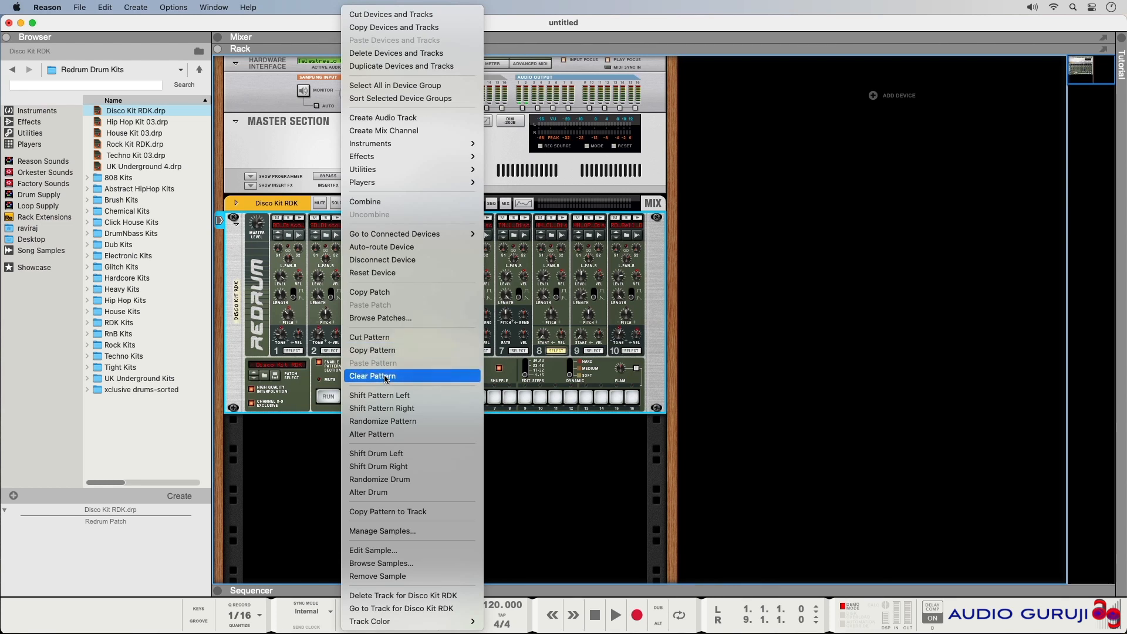
{"action": "left_click", "coordinate": [397, 438]}
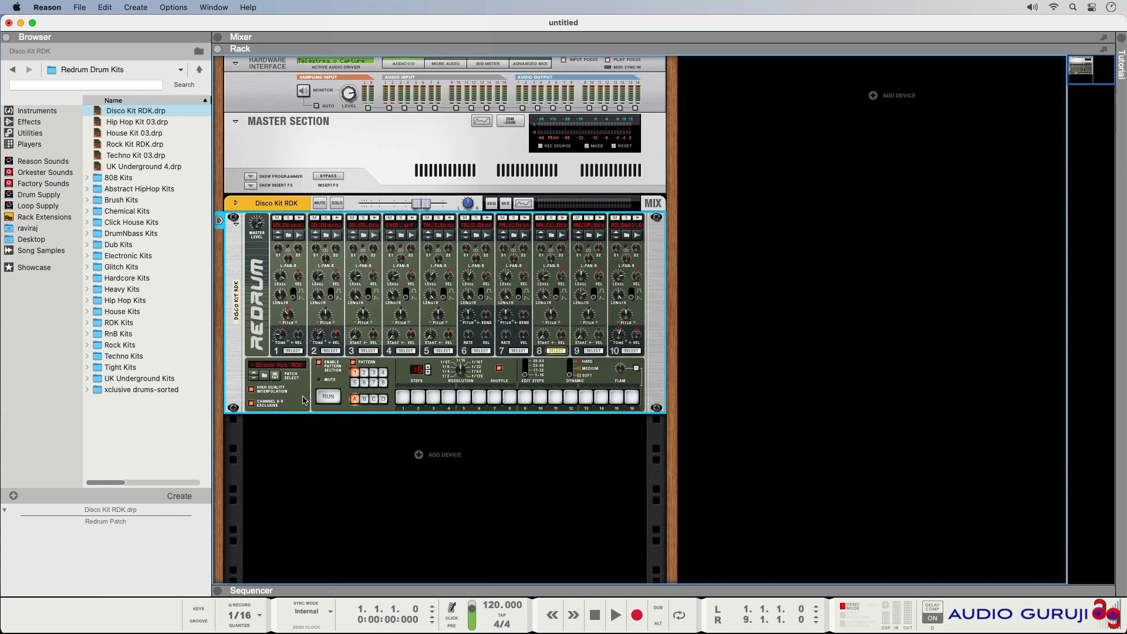
Step: Open the sequencer below the rack and start running the drum pattern
{"action": "left_click", "coordinate": [218, 590]}
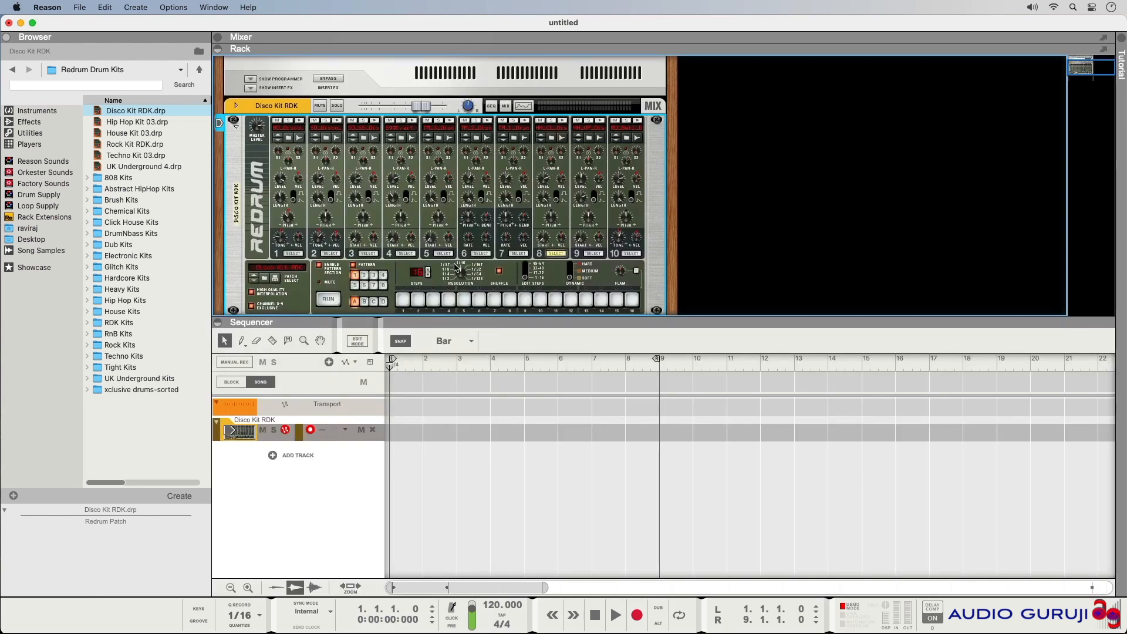
{"action": "scroll", "coordinate": [453, 260], "scroll_direction": "down", "scroll_amount": 1}
{"action": "left_click", "coordinate": [334, 285]}
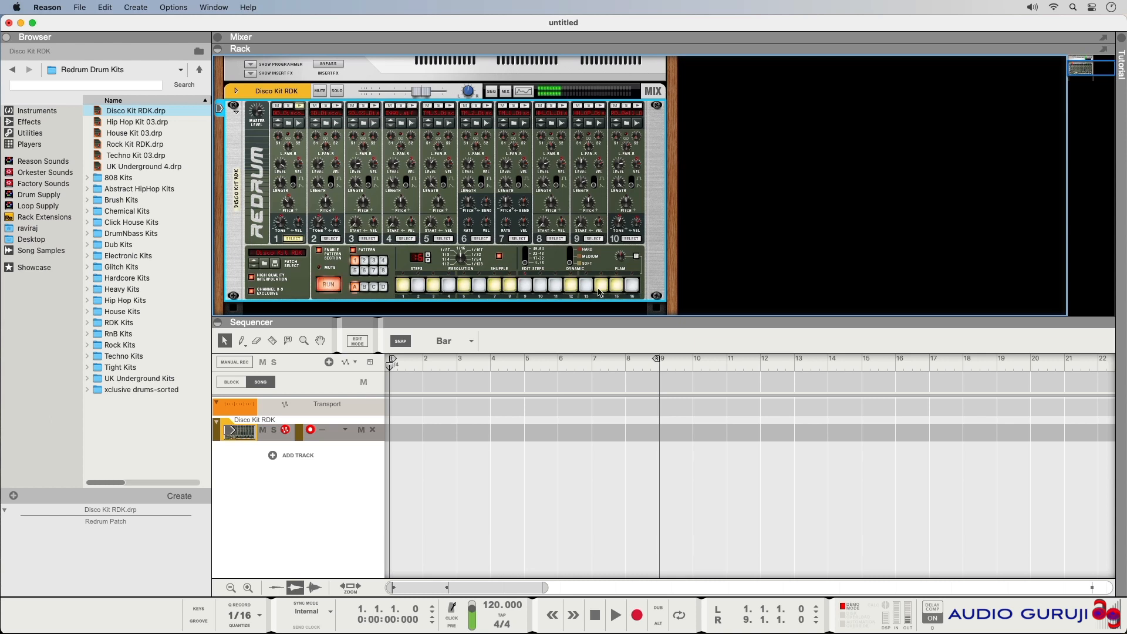
Step: Select drum 3 and program several hits in its pattern, mostly on steps in the second half
{"action": "left_click", "coordinate": [368, 239]}
{"action": "left_click", "coordinate": [478, 288]}
{"action": "left_click", "coordinate": [510, 286]}
{"action": "left_click", "coordinate": [524, 285]}
{"action": "left_click", "coordinate": [540, 285]}
{"action": "left_click", "coordinate": [586, 286]}
{"action": "left_click", "coordinate": [602, 286]}
{"action": "left_click", "coordinate": [571, 285]}
Step: Select drum 4 and program short groups of hits across its 16 steps
{"action": "left_click", "coordinate": [406, 239]}
{"action": "left_click_drag", "start_coordinate": [403, 286], "coordinate": [433, 286]}
{"action": "left_click_drag", "start_coordinate": [464, 286], "coordinate": [556, 286]}
{"action": "left_click", "coordinate": [586, 286]}
{"action": "left_click", "coordinate": [602, 286]}
{"action": "left_click", "coordinate": [616, 286]}
{"action": "left_click", "coordinate": [479, 286]}
{"action": "left_click", "coordinate": [479, 286]}
{"action": "left_click", "coordinate": [525, 286]}
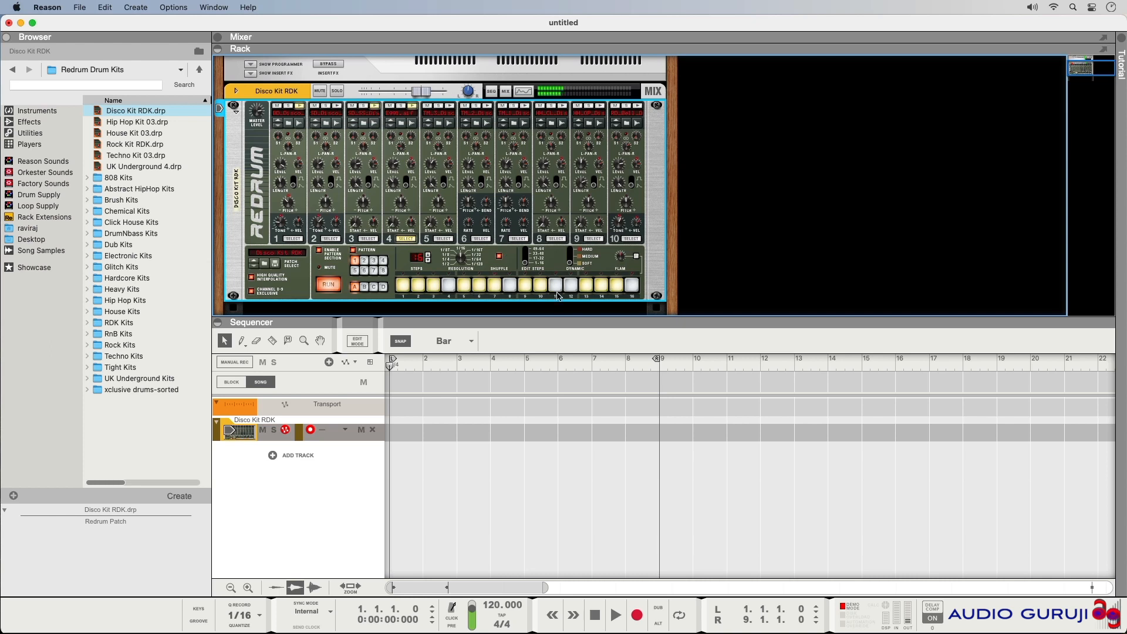
Step: Add sparse hits on drums 5 to 7, including drum 6's step 8 and drum 7's steps 1 and 9, and fill drum 8's 16 steps
{"action": "left_click", "coordinate": [443, 239]}
{"action": "left_click", "coordinate": [510, 286]}
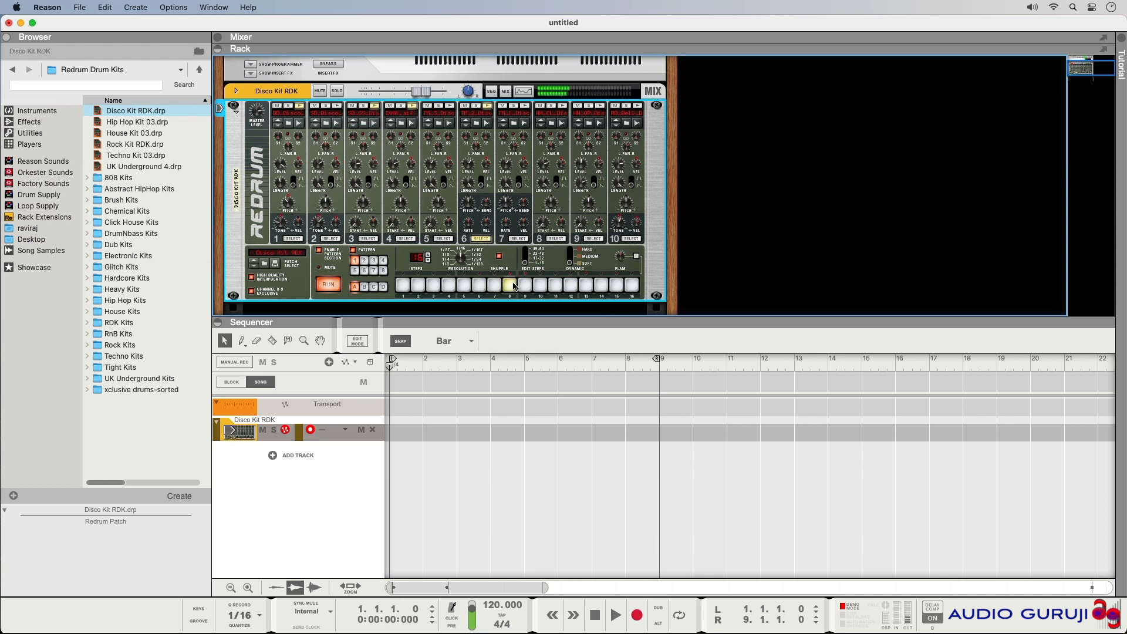
{"action": "left_click", "coordinate": [518, 239]}
{"action": "left_click", "coordinate": [525, 286]}
{"action": "left_click", "coordinate": [402, 286]}
{"action": "left_click", "coordinate": [556, 239]}
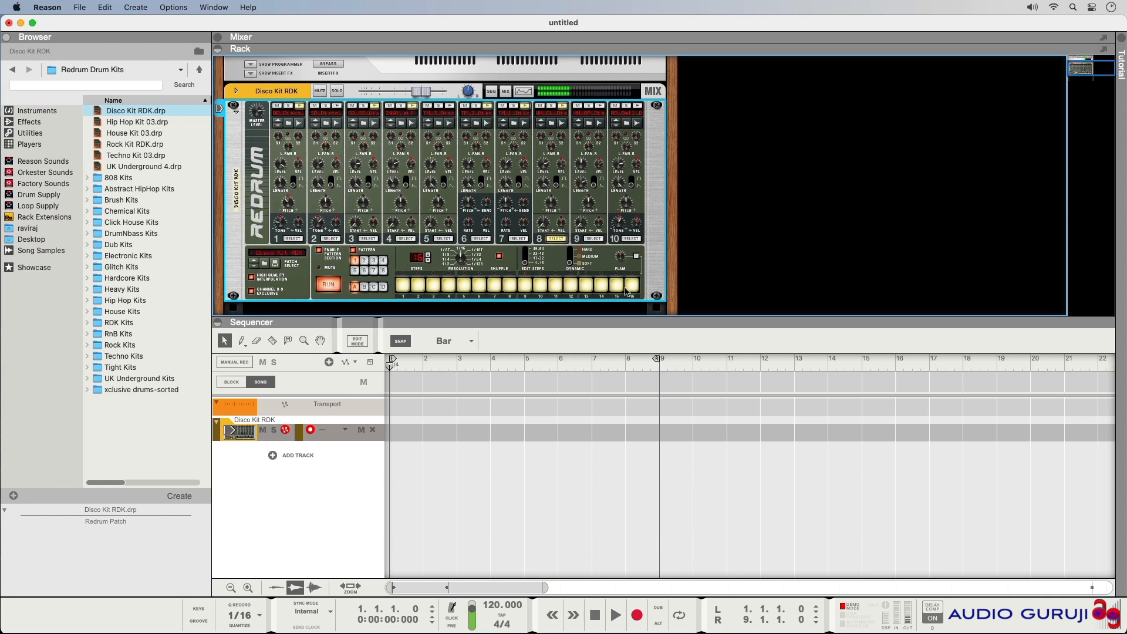
{"action": "left_click", "coordinate": [328, 285]}
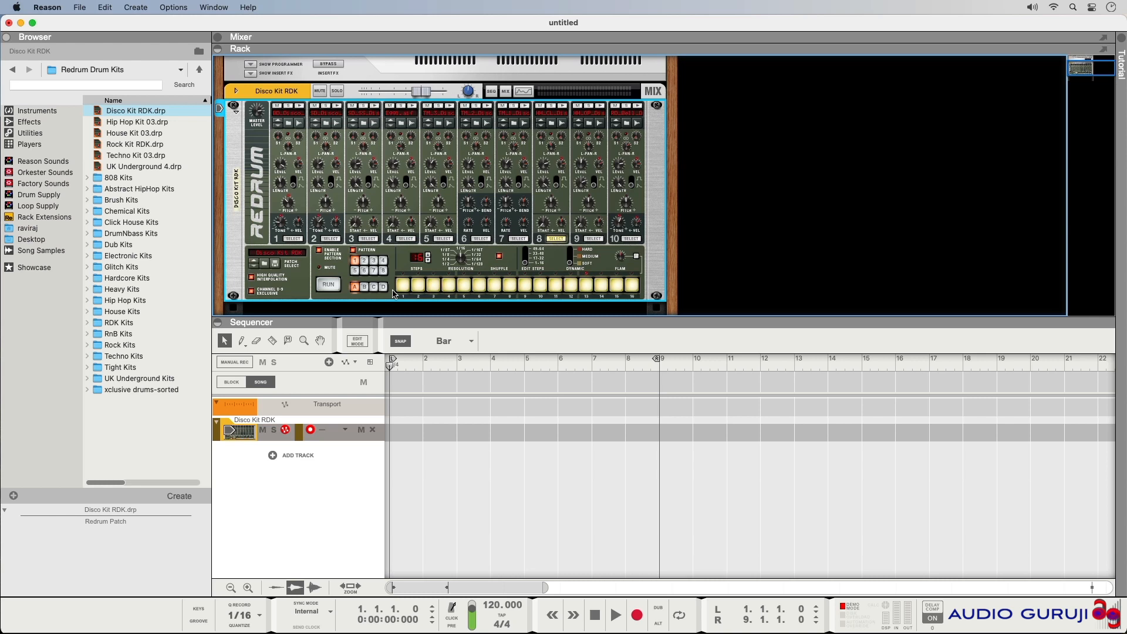
Step: Copy the pattern to the Disco Kit RDK sequencer track, and open the resulting clip to inspect its notes before closing it
{"action": "right_click", "coordinate": [399, 265]}
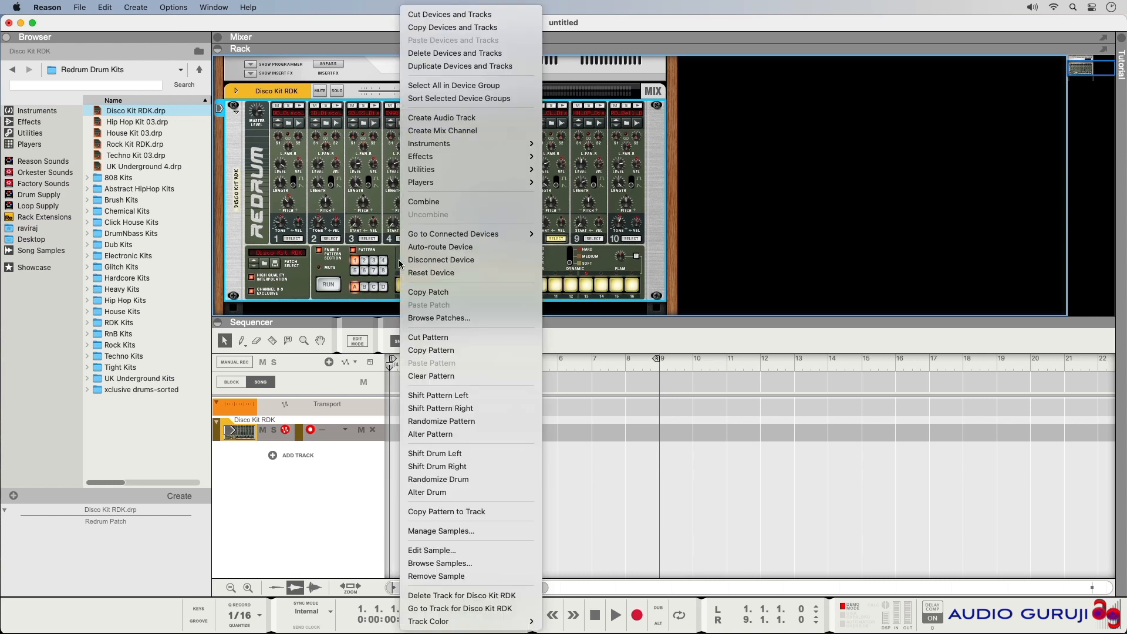
{"action": "left_click", "coordinate": [445, 512]}
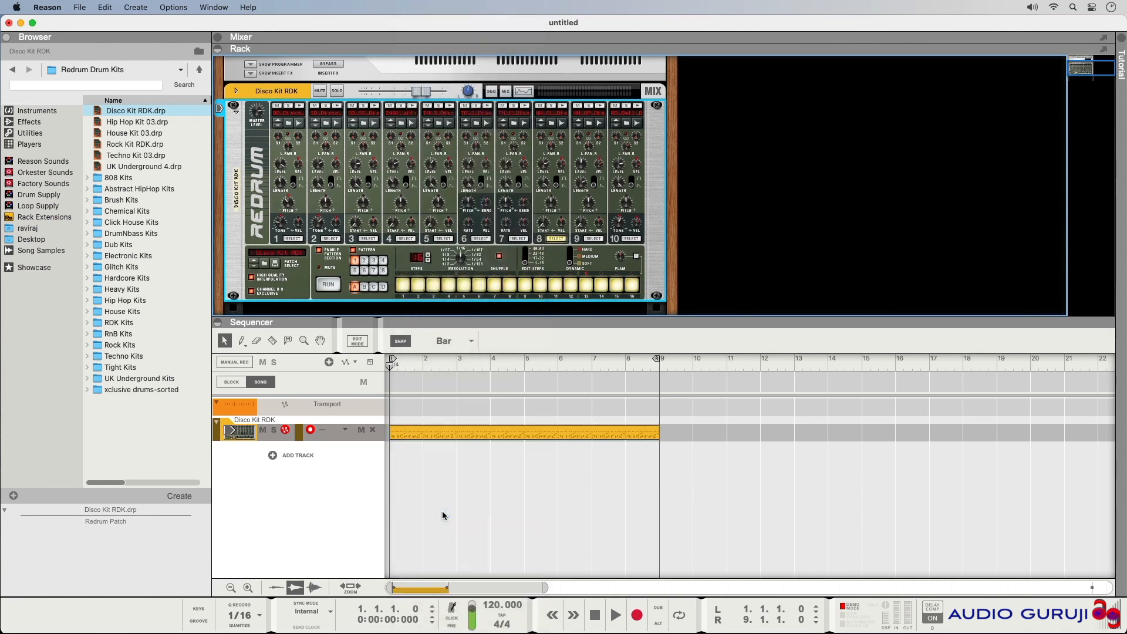
{"action": "double_click", "coordinate": [527, 438]}
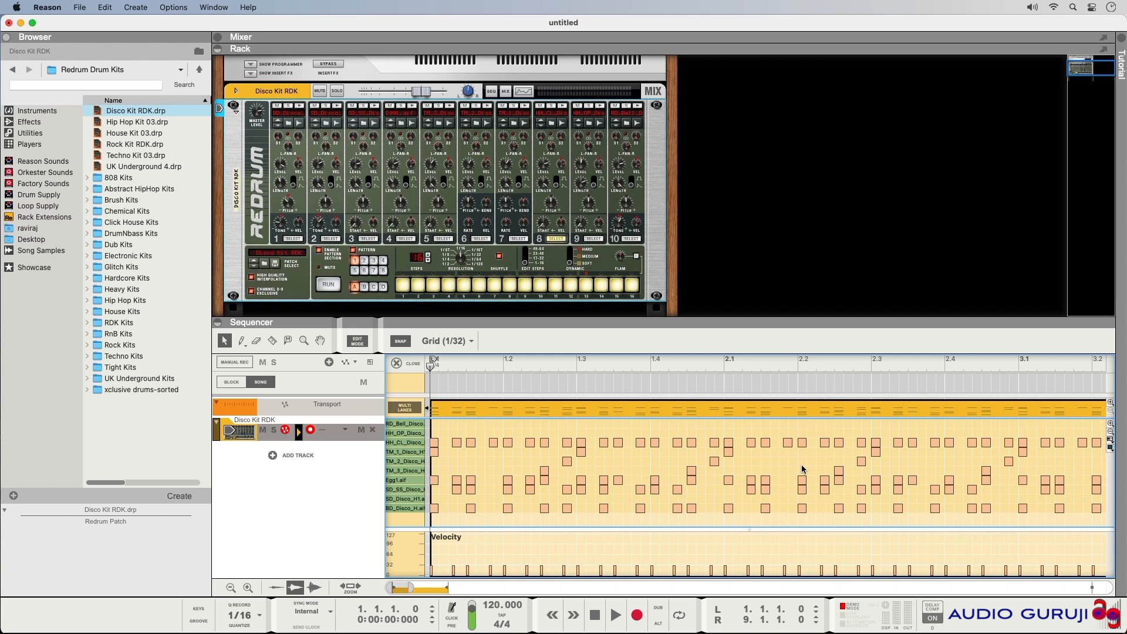
{"action": "left_click", "coordinate": [397, 363]}
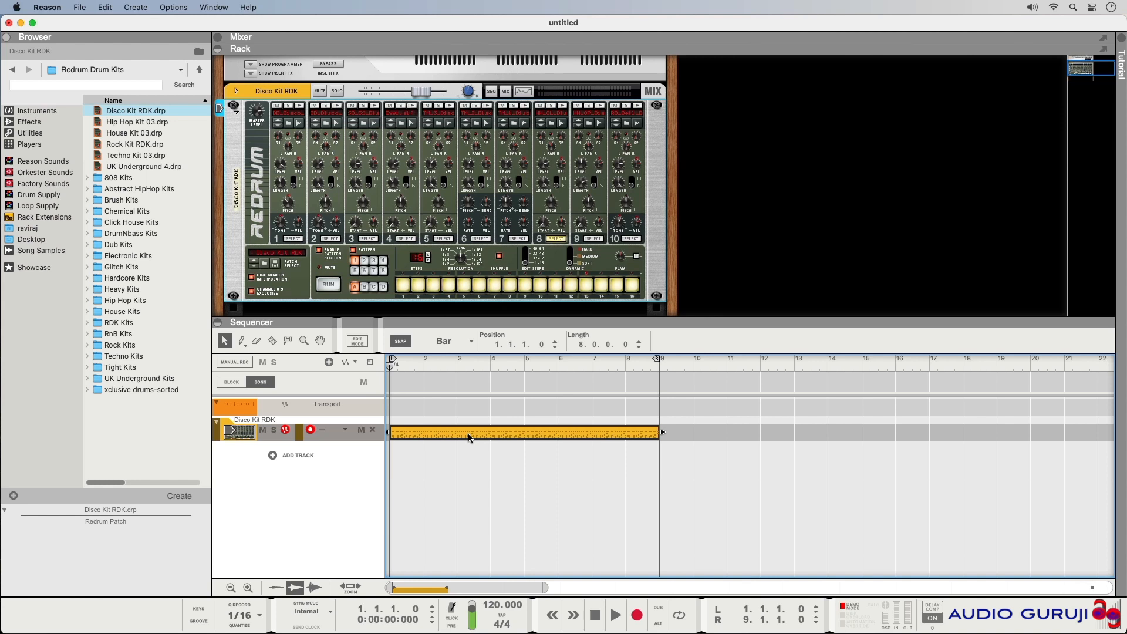
Step: Disable Redrum's pattern section playback, and play and stop the song to hear only the sequencer clip
{"action": "left_click", "coordinate": [320, 254]}
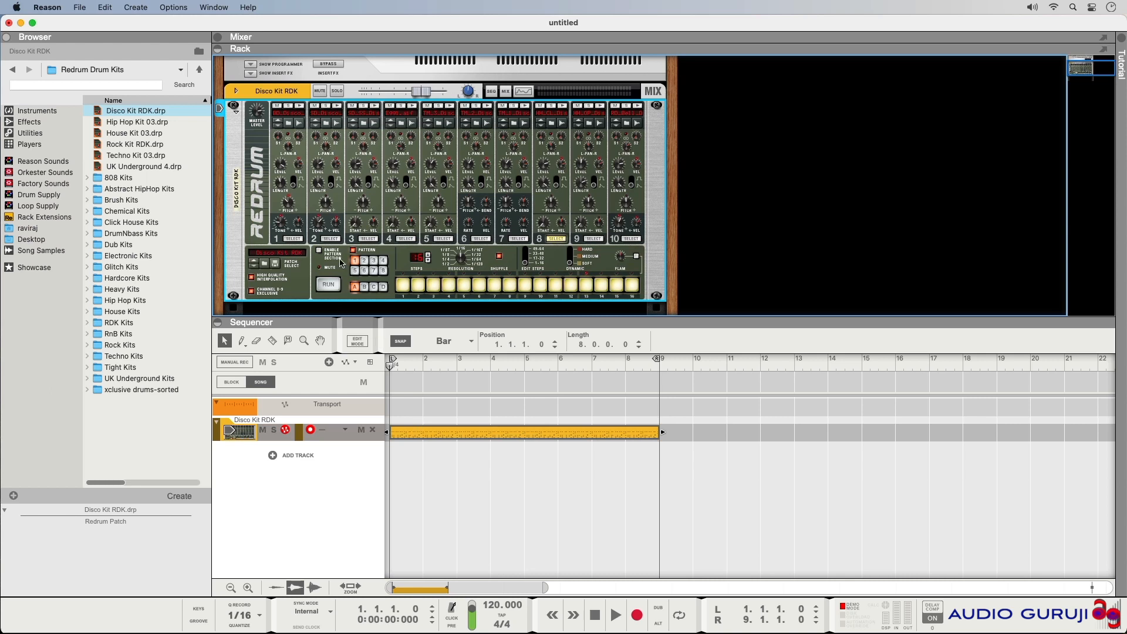
{"action": "key", "text": "space"}
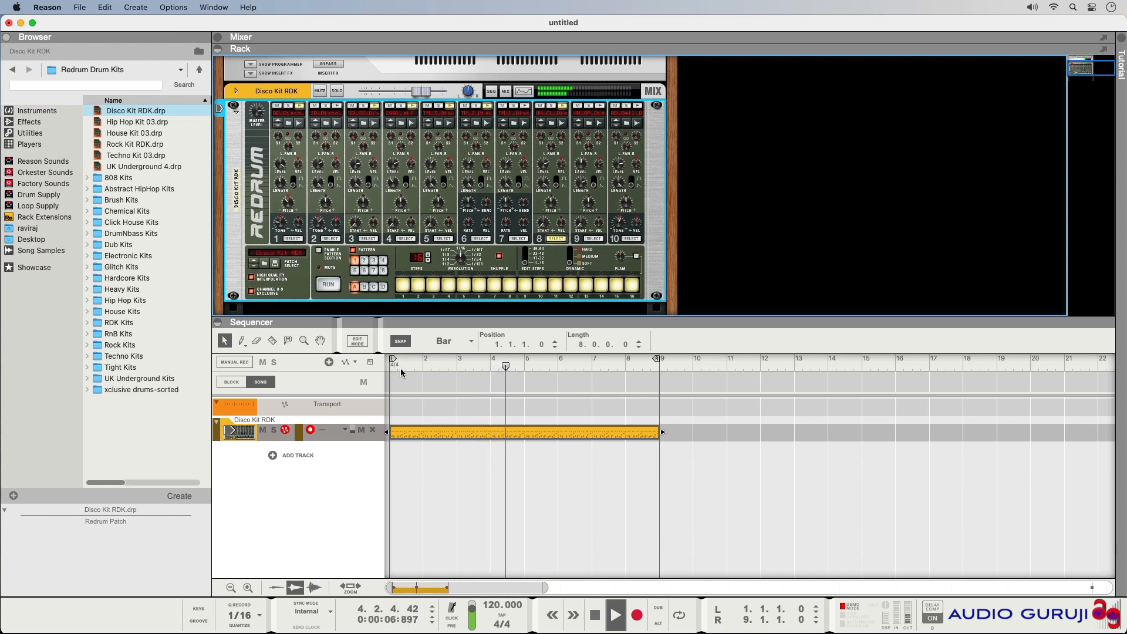
{"action": "key", "text": "space"}
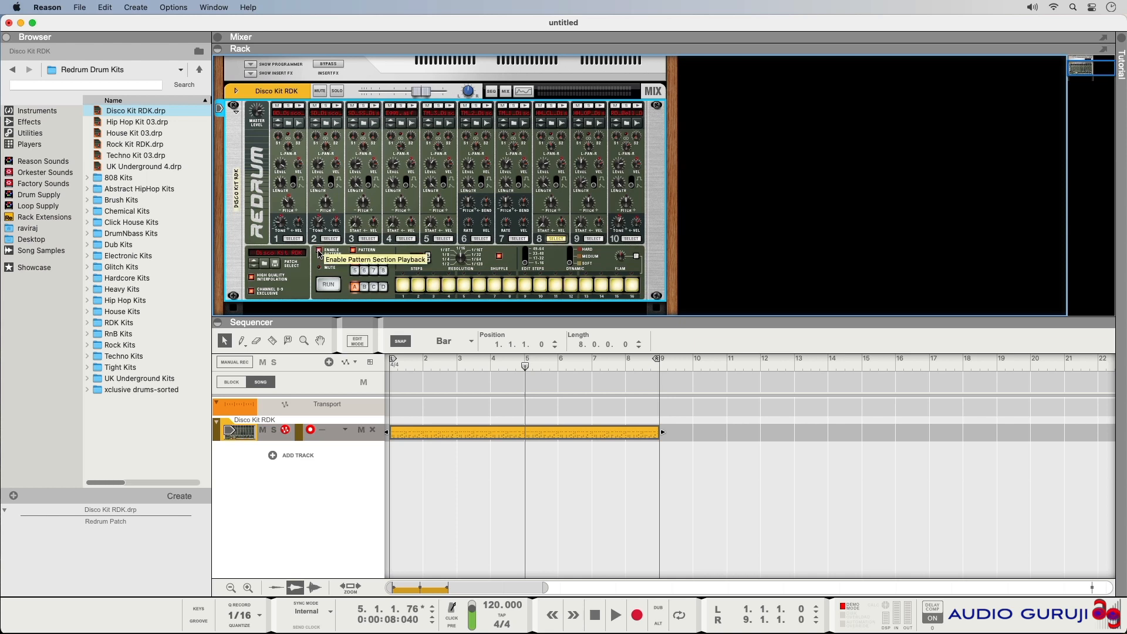
Step: Play the song from bar 1 with the pattern section enabled, and disable the pattern section during playback
{"action": "left_click_drag", "start_coordinate": [525, 367], "coordinate": [391, 366]}
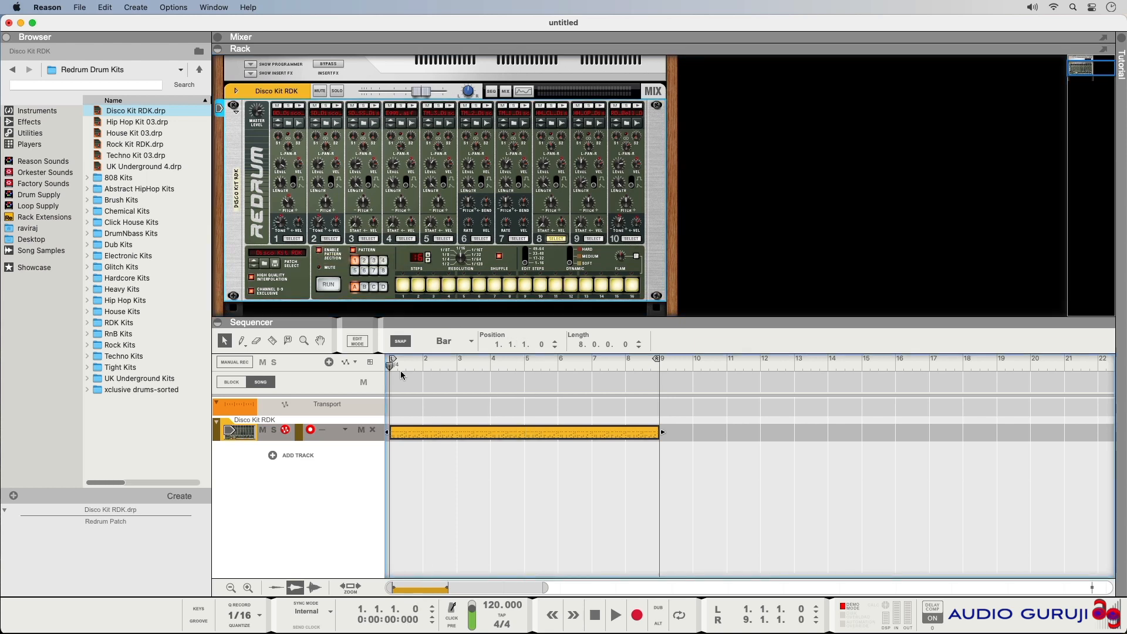
{"action": "key", "text": "space"}
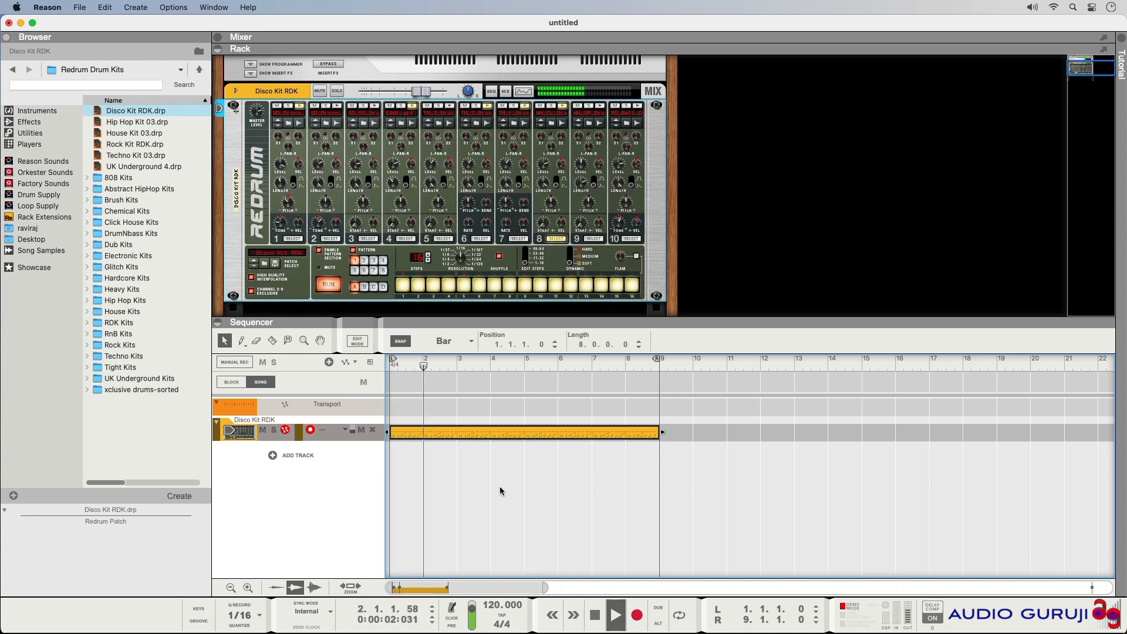
{"action": "left_click", "coordinate": [319, 251]}
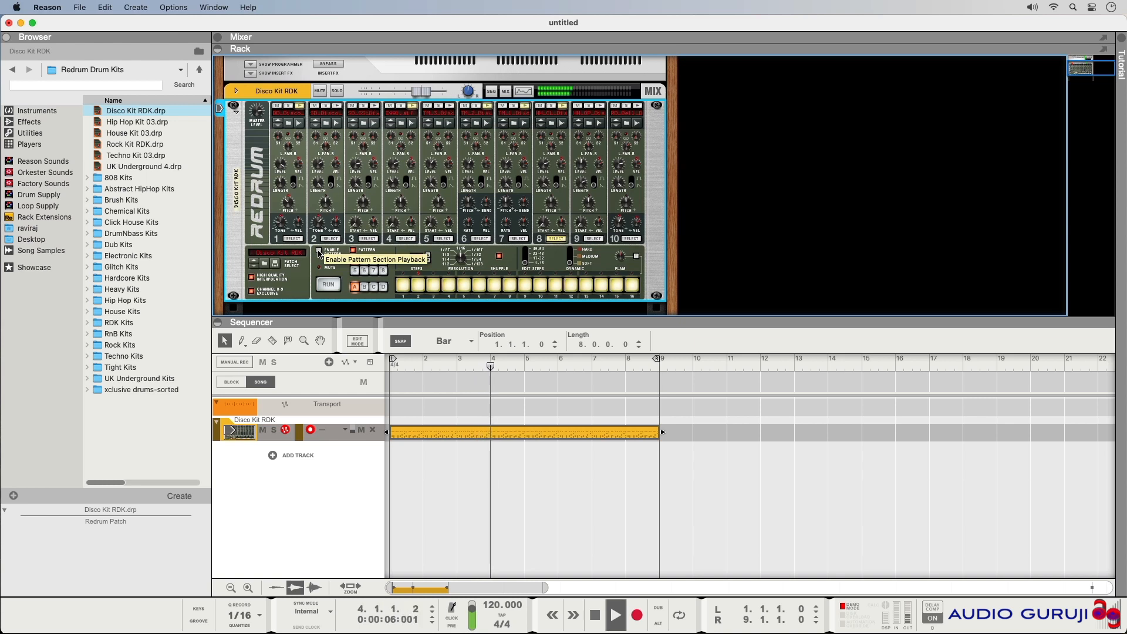